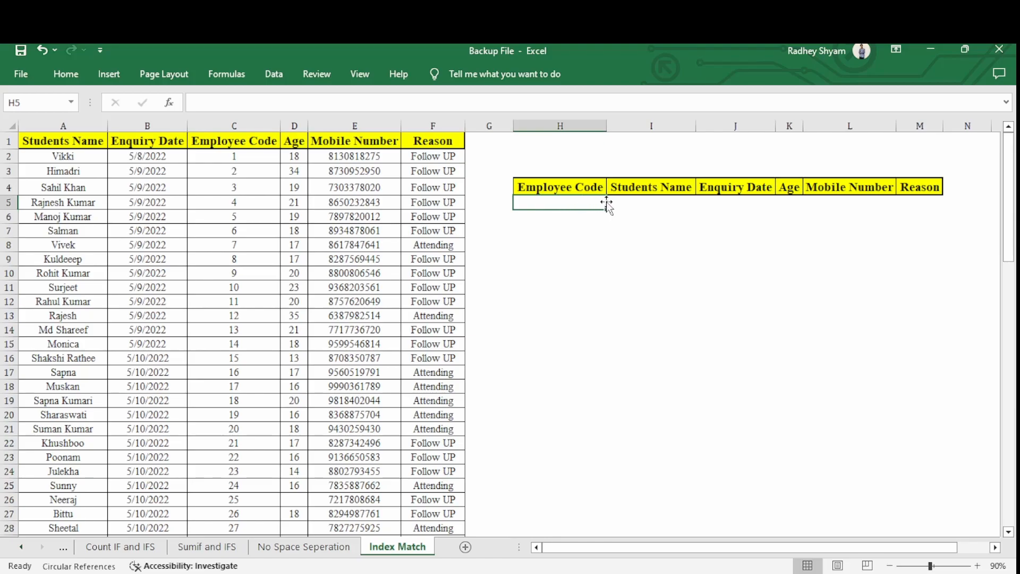
Add a data validation list to cell H5 that draws its options from the employee codes in C2:C85.
drag(616, 202, 925, 200)
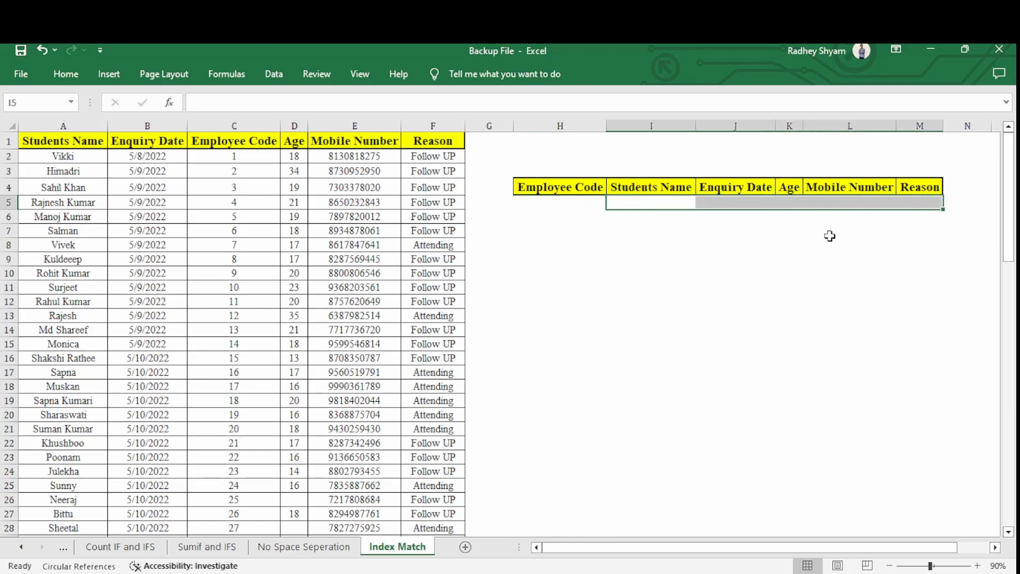
click(552, 205)
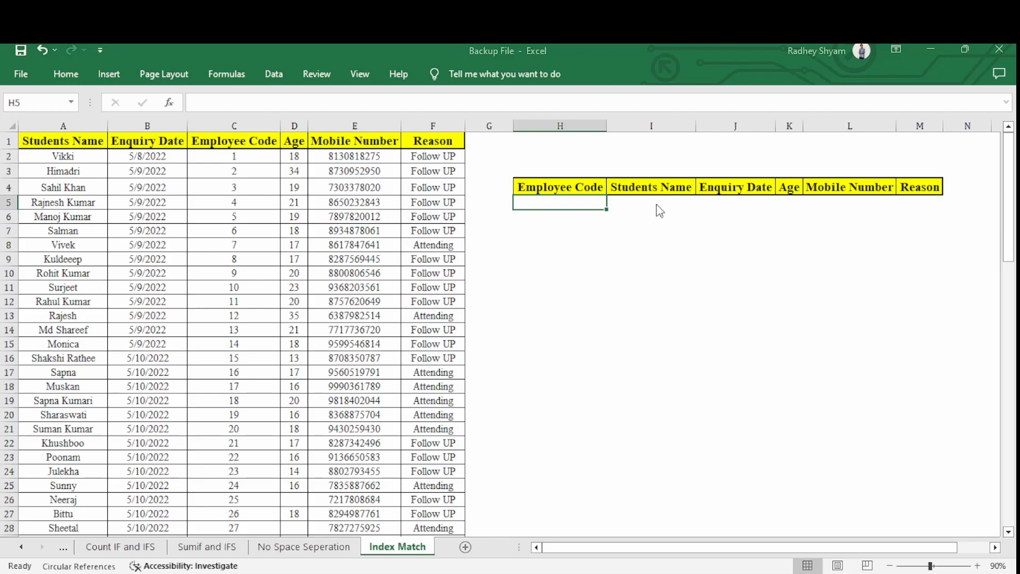
key(alt+d)
key(l)
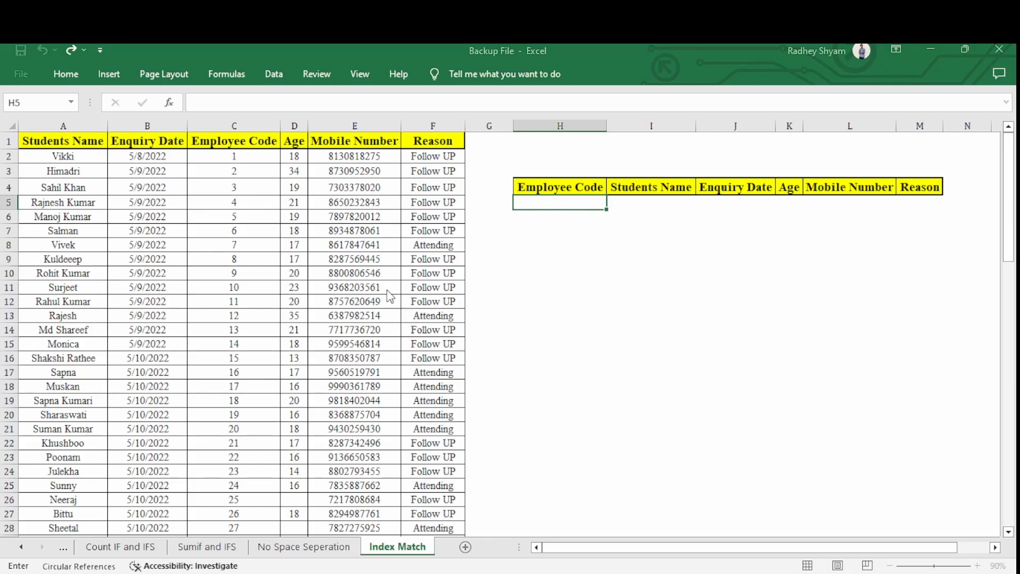
click(231, 155)
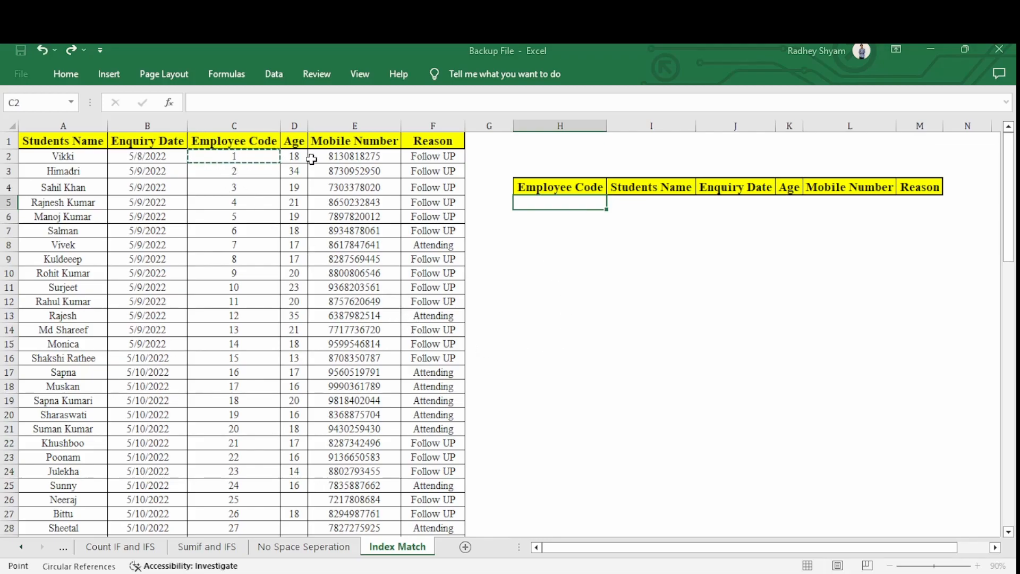
key(ctrl+shift+Down)
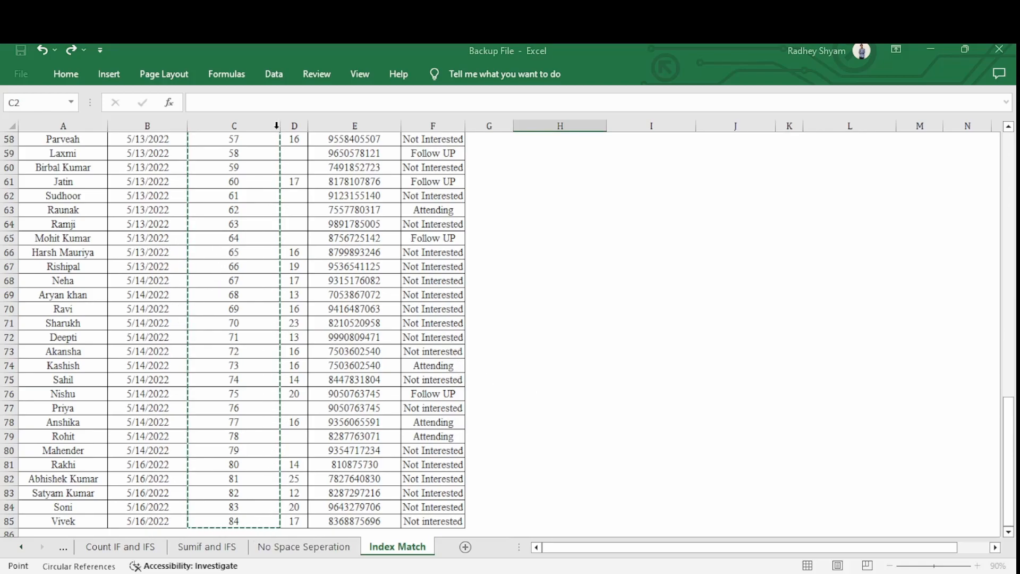
key(Escape)
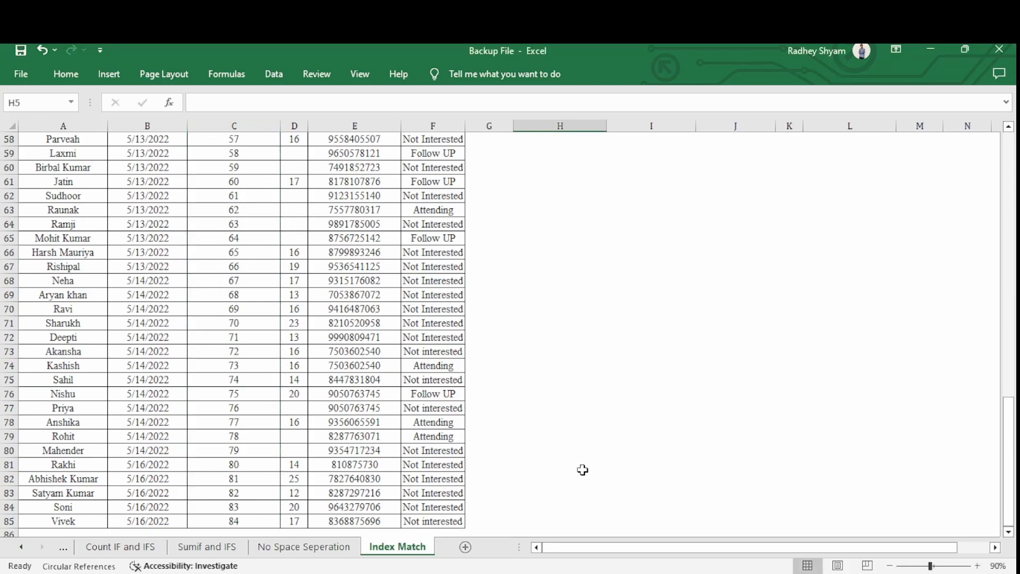
scroll(583, 462, up, 6)
click(1009, 241)
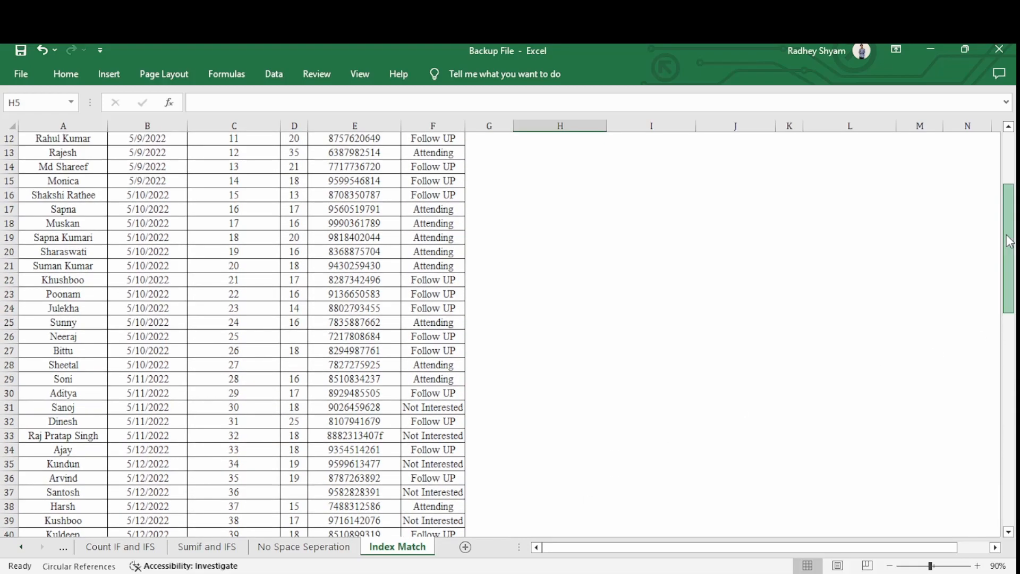
click(1009, 242)
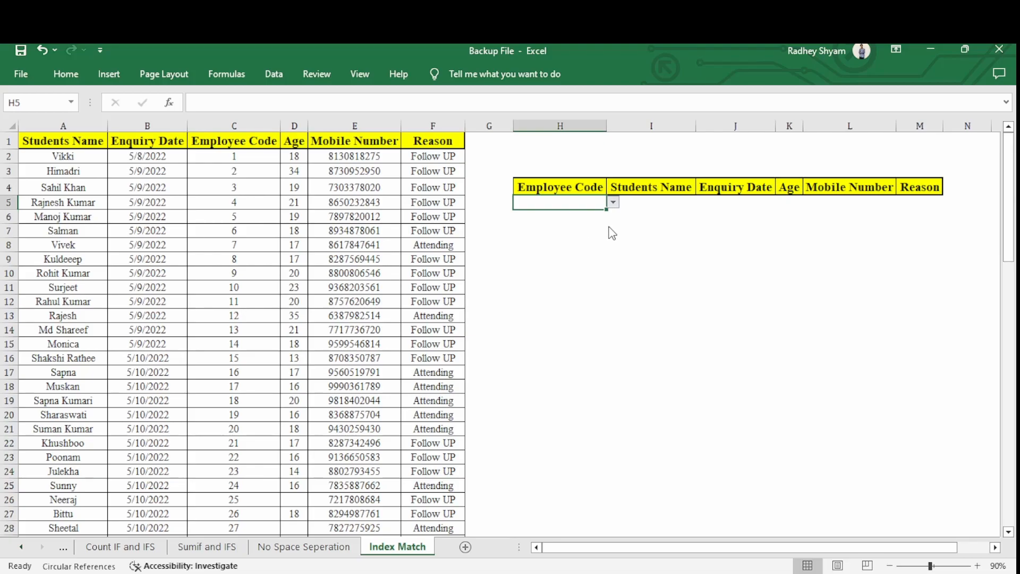
Choose 80 from the Employee Code list in cell H5.
click(554, 262)
drag(629, 199, 921, 201)
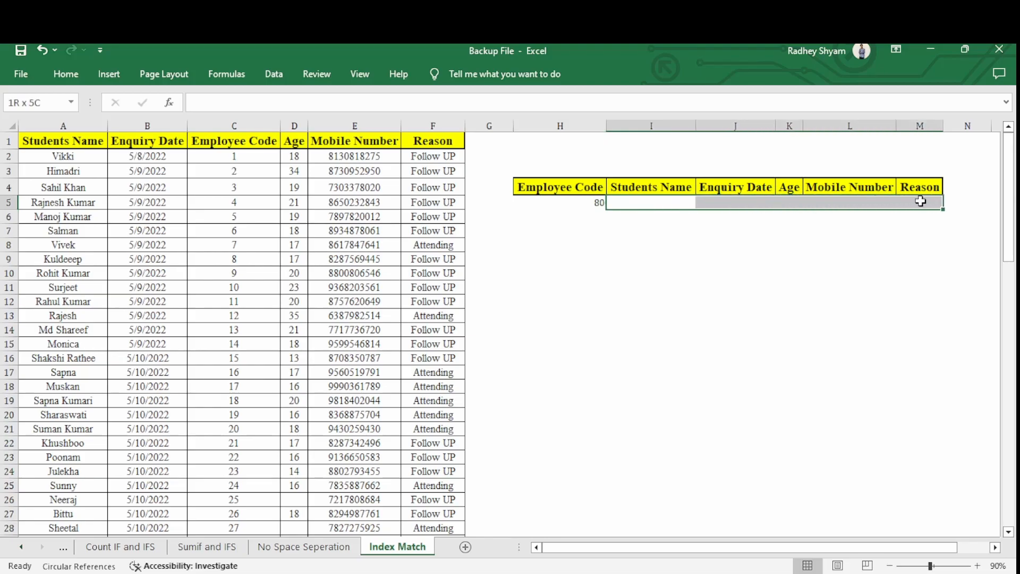
click(552, 208)
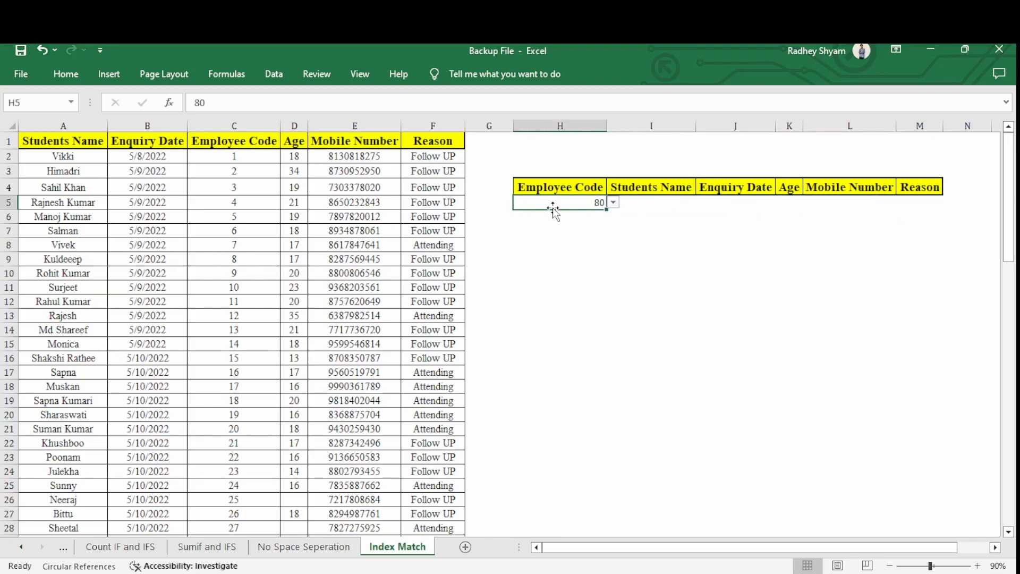
Start a VLOOKUP formula in I5 under Students Name with the absolute reference $H$5 as lookup value.
click(630, 202)
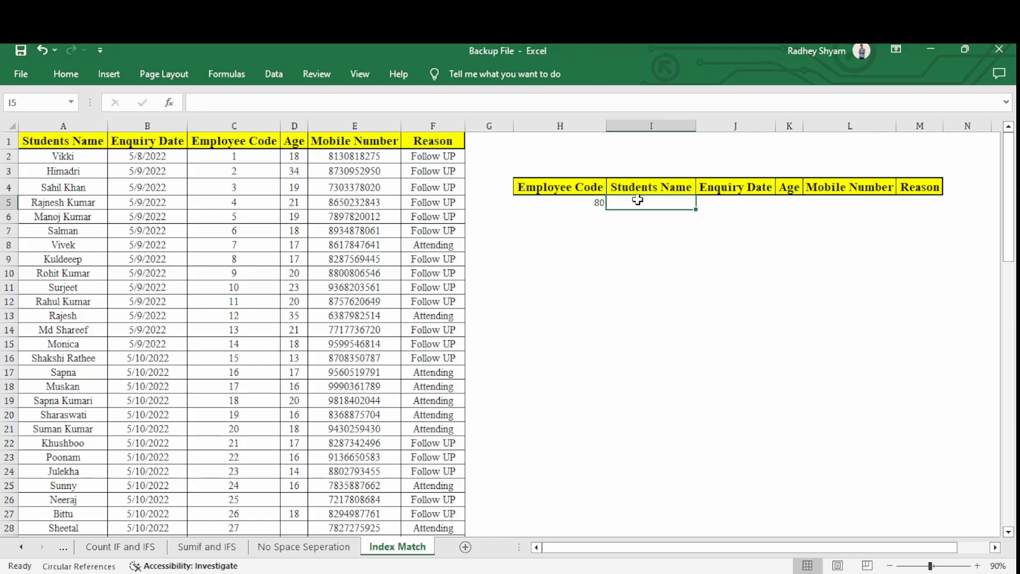
text(vl)
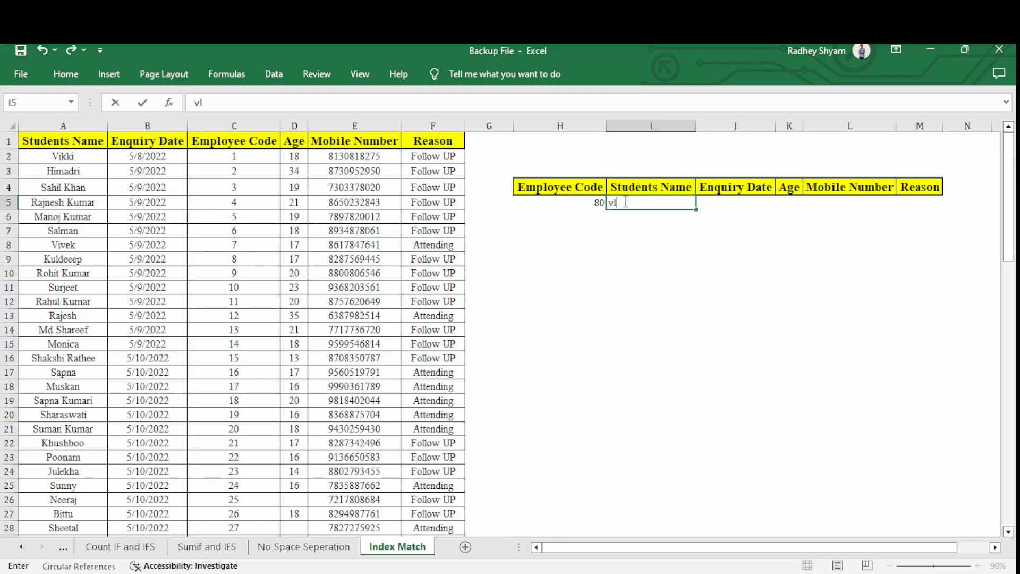
text(=)
key(Tab)
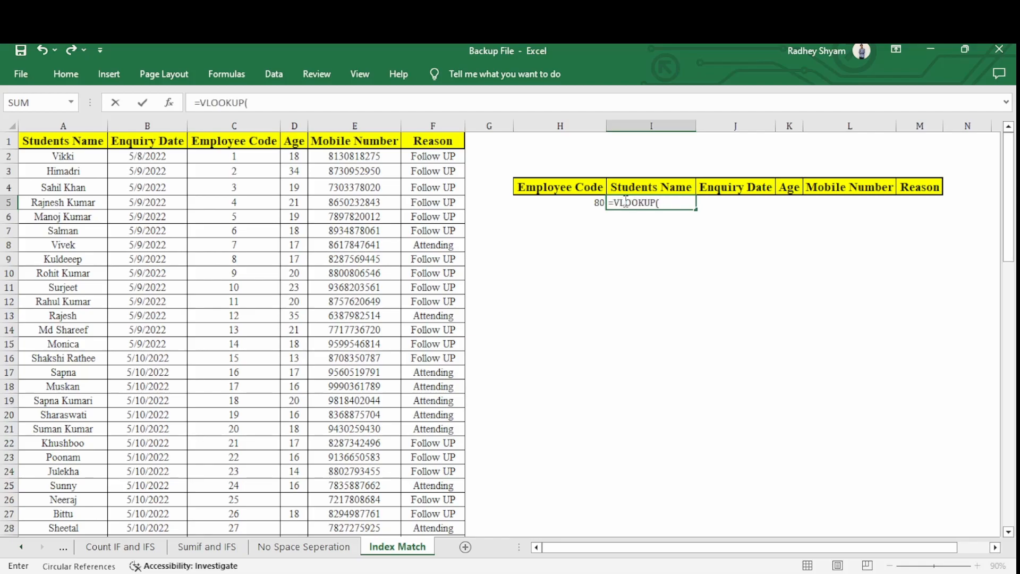
key(Left)
key(F4)
text(,)
Complete the I5 VLOOKUP with table range $A$2:$F$85, column index 1 and exact match 0.
key(ctrl+Left)
key(ctrl+Left)
key(ctrl+Left)
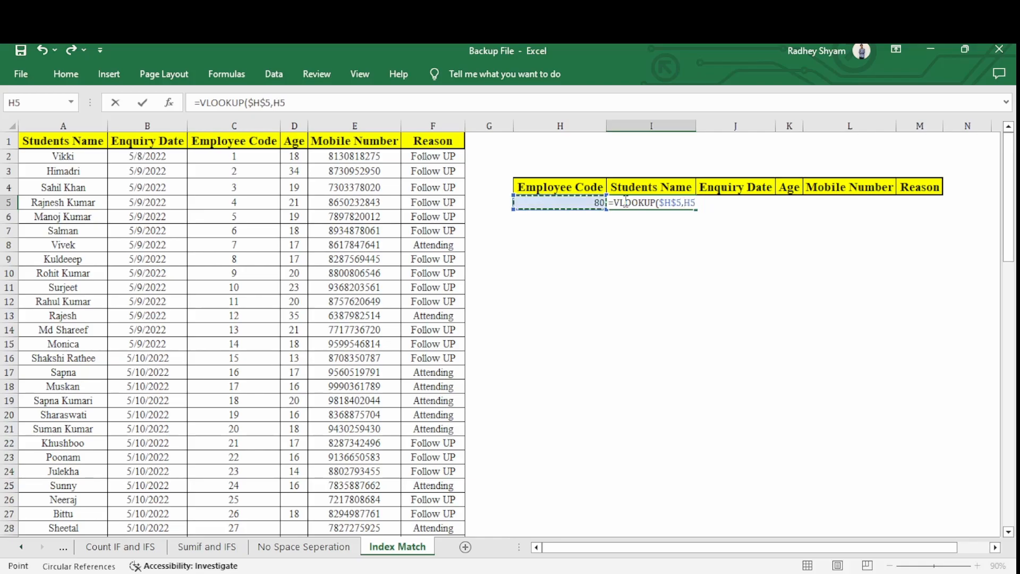
key(ctrl+Up)
key(Down)
key(ctrl+shift+Right)
key(ctrl+shift+Down)
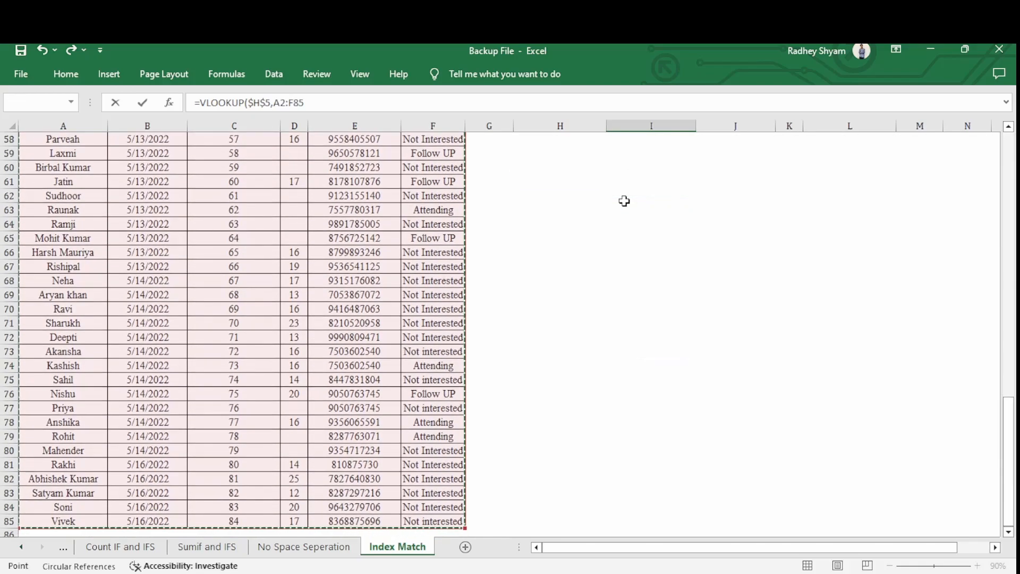
key(F4)
text(,1,0)
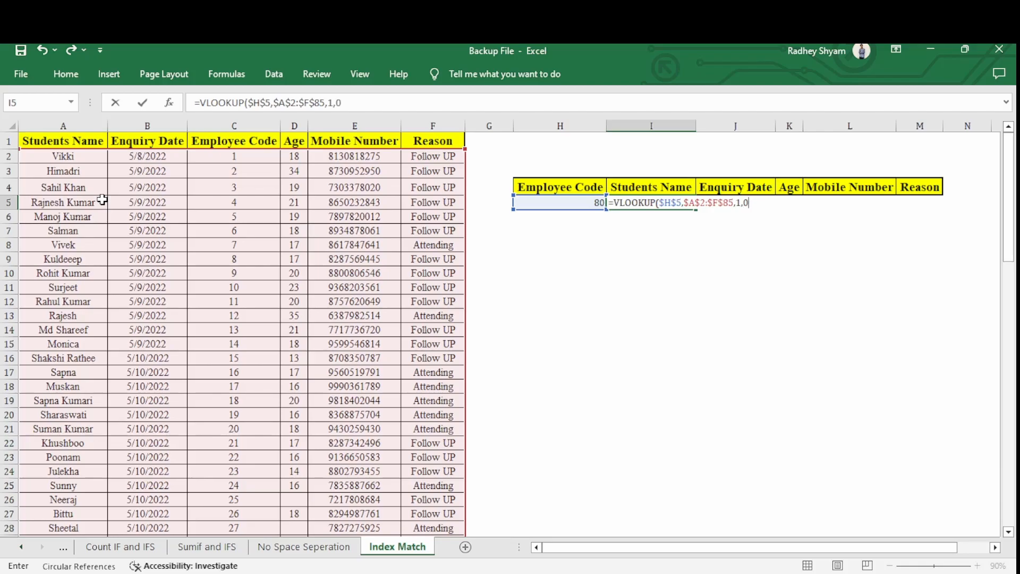
key(Return)
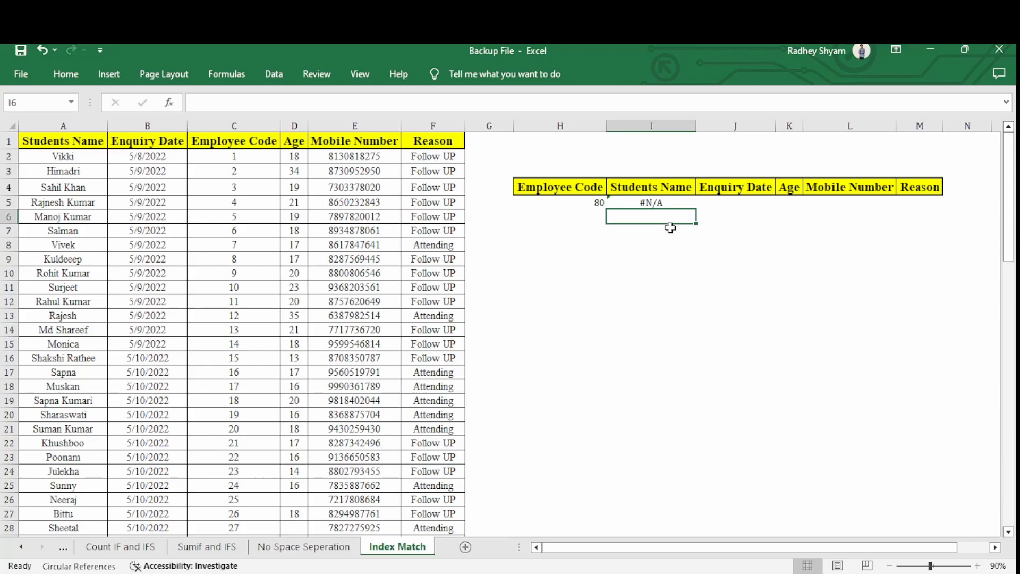
Change the table range of the VLOOKUP formula in I5 to $C$2:$F$85 so that it starts at the Employee Code column.
click(670, 206)
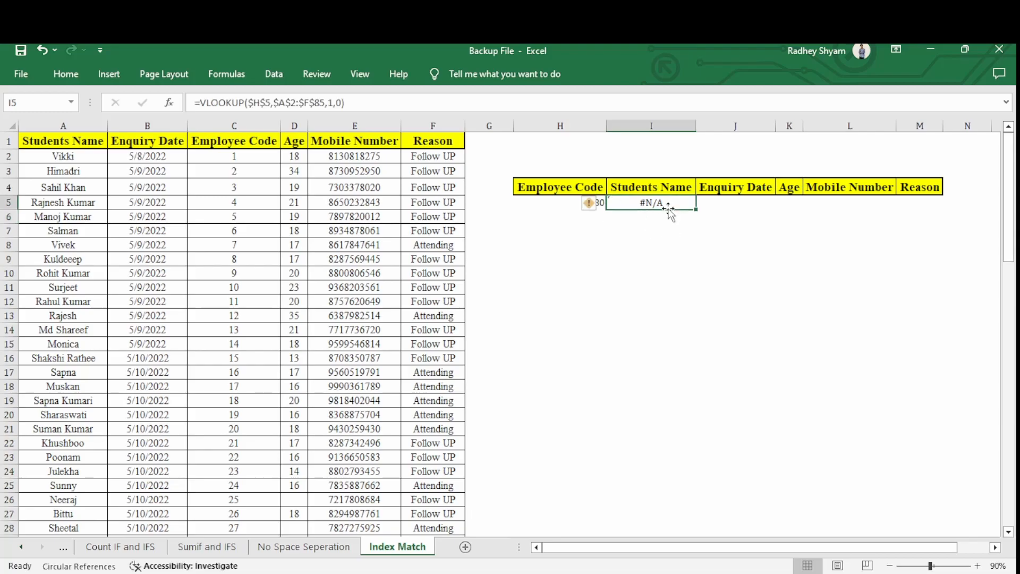
click(612, 243)
click(586, 202)
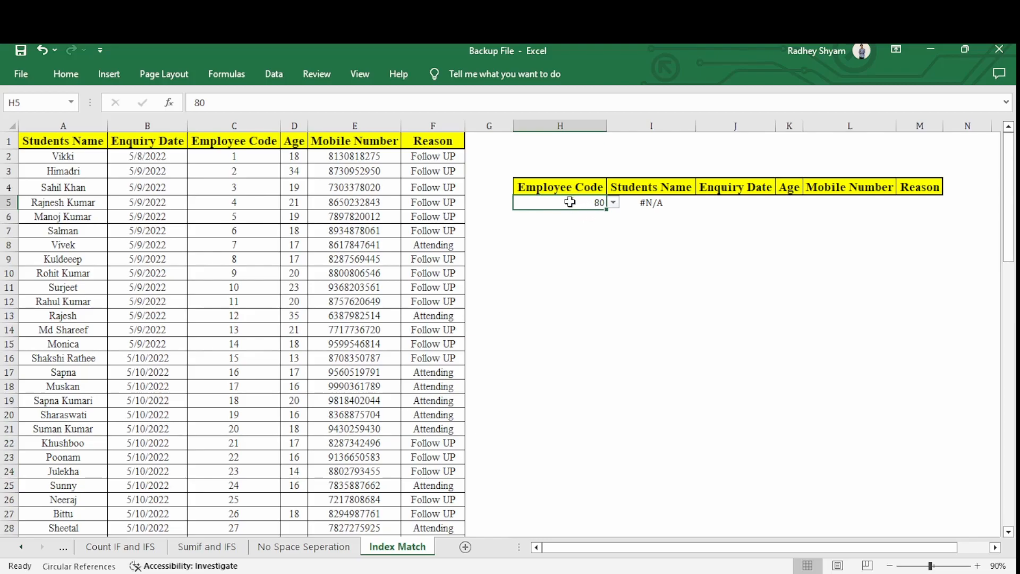
drag(255, 156, 449, 513)
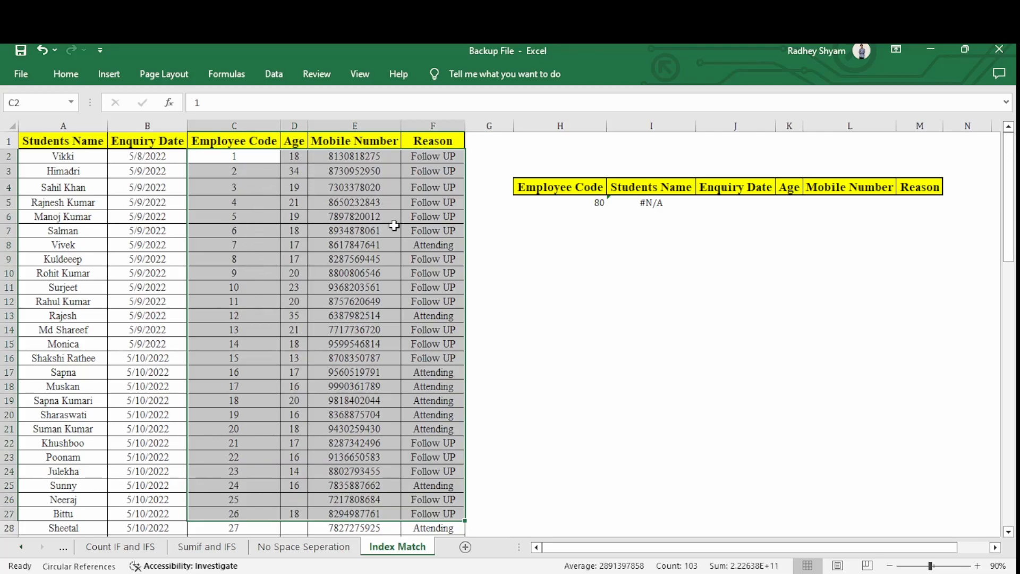
click(632, 201)
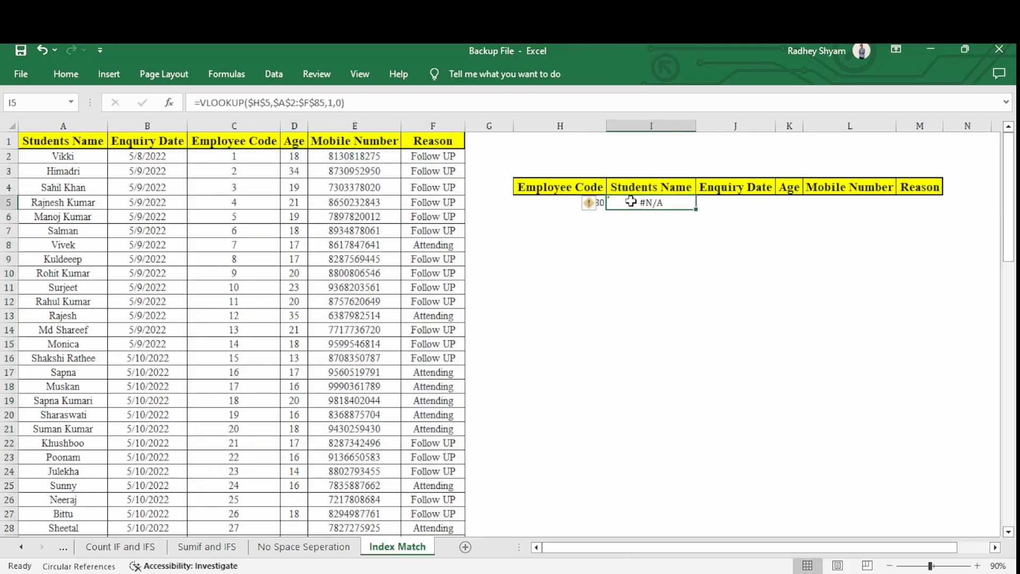
double_click(642, 204)
double_click(700, 200)
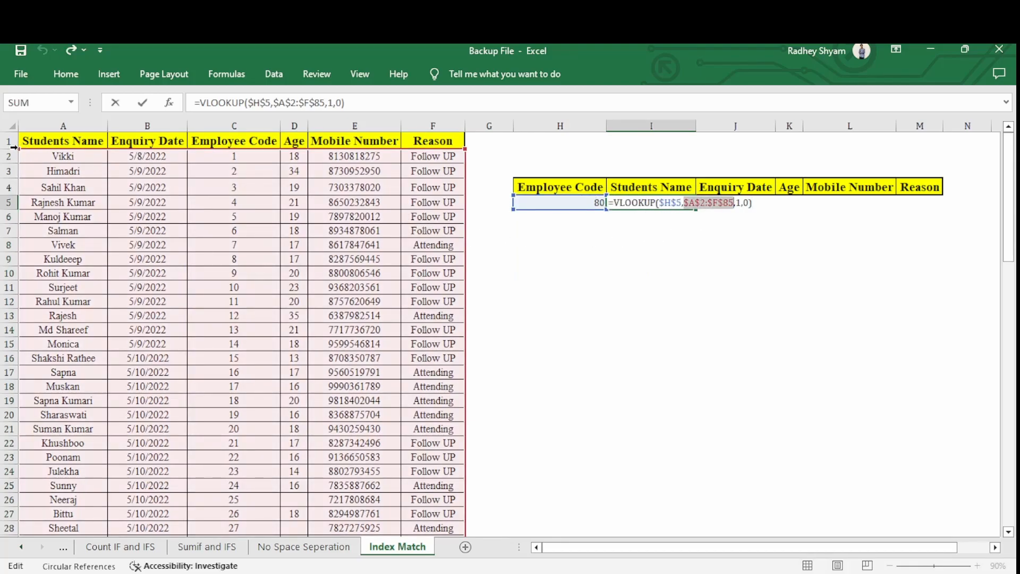
drag(19, 148, 220, 172)
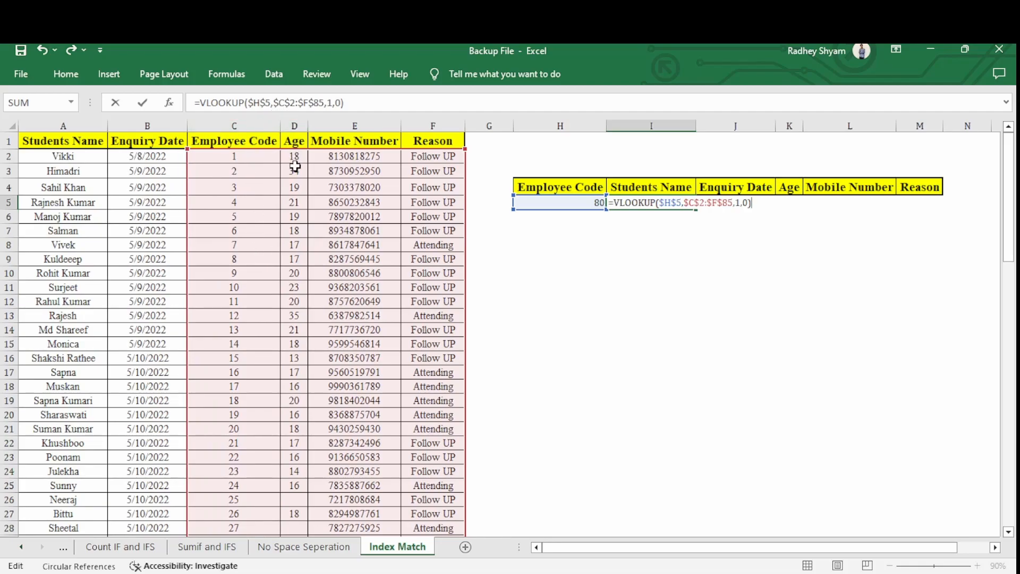
key(Return)
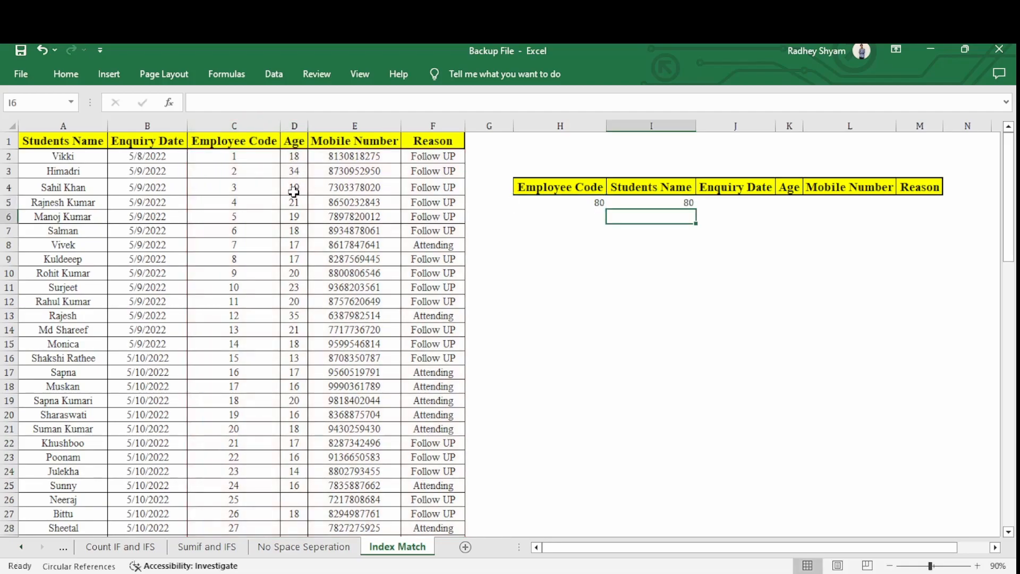
Set the column index of the VLOOKUP formula in I5 to 2.
click(679, 202)
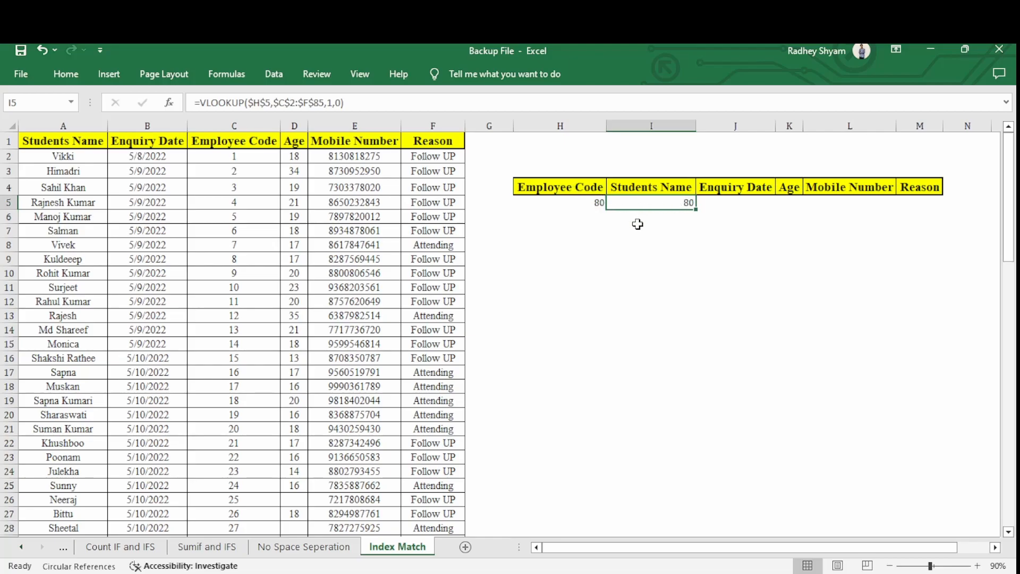
key(F2)
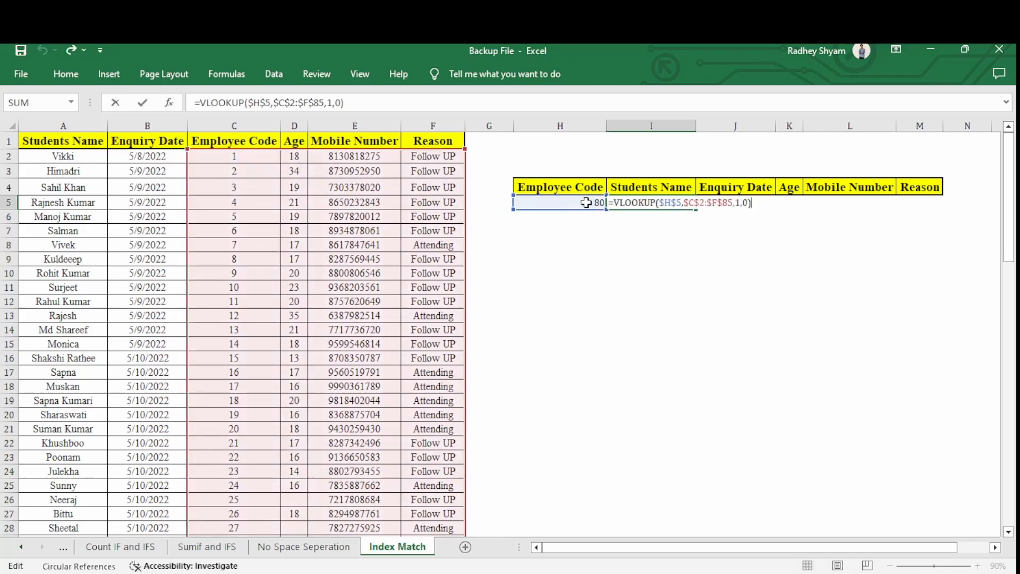
click(742, 204)
key(BackSpace)
text(2)
key(Return)
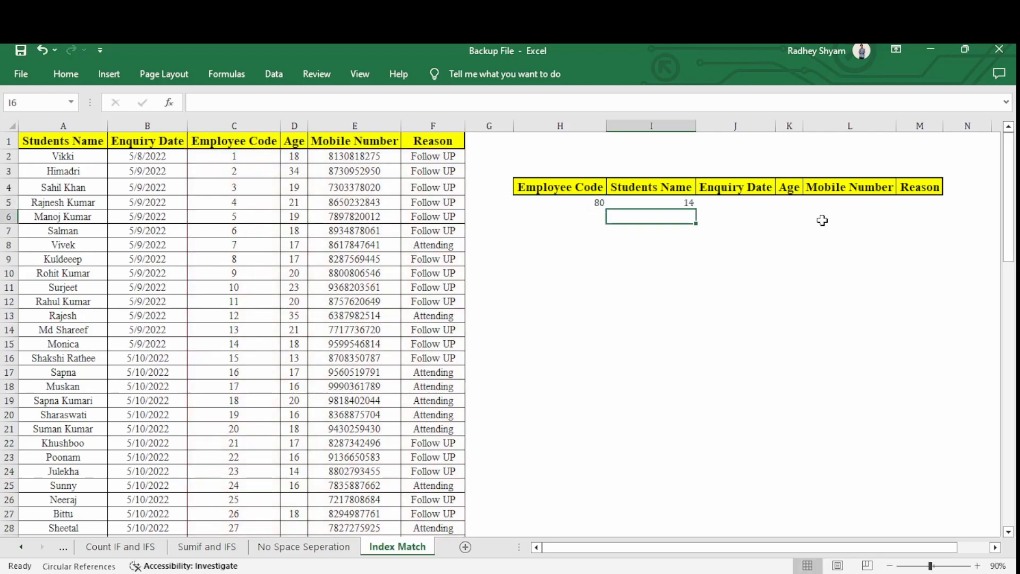
Compare the lookup result in I5 with the age recorded for employee code 80 in the source table.
click(606, 200)
scroll(300, 390, down, 8)
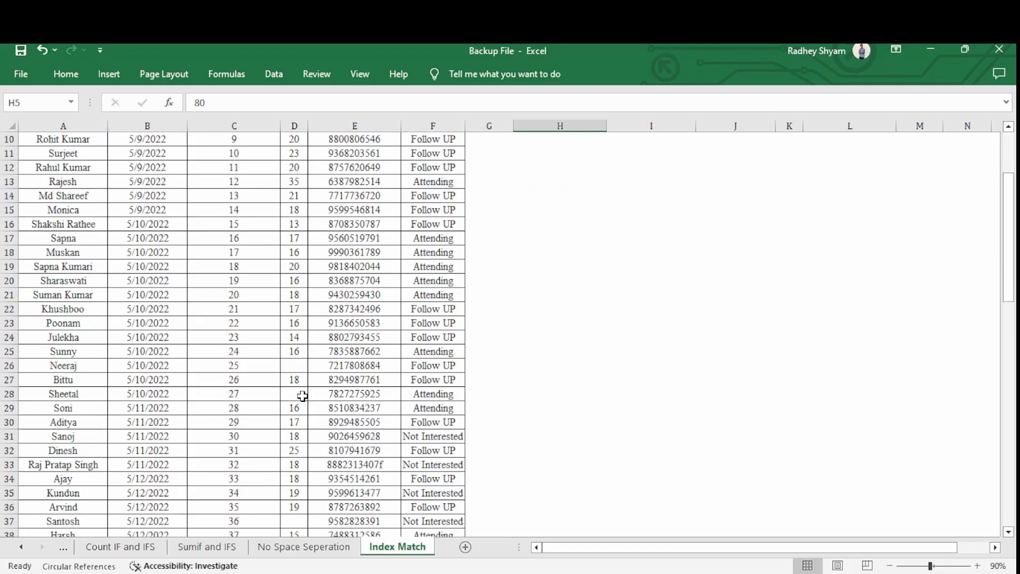
scroll(292, 379, down, 15)
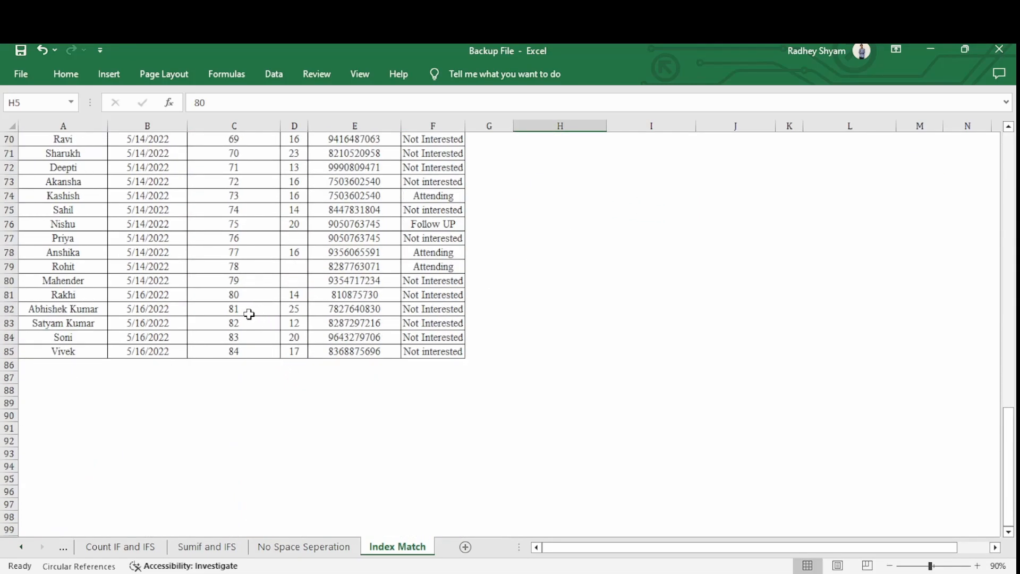
click(237, 296)
click(293, 295)
scroll(511, 367, up, 12)
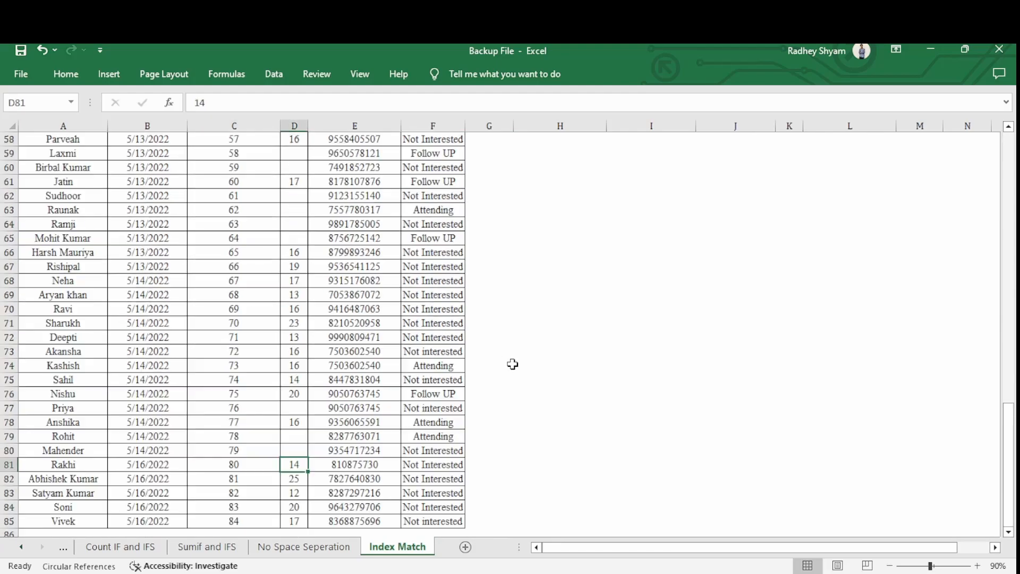
scroll(511, 372, up, 11)
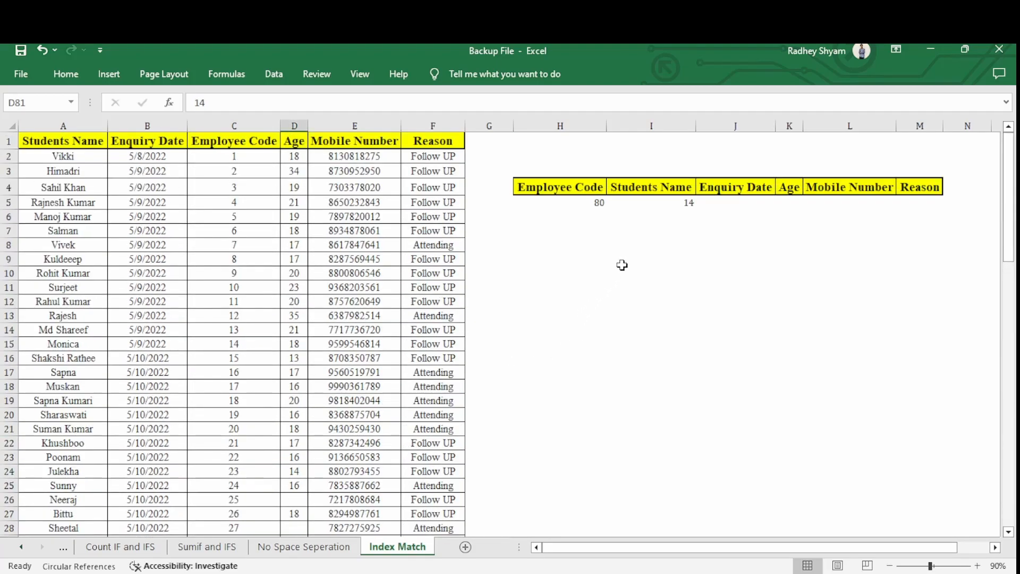
click(658, 207)
drag(584, 204, 686, 202)
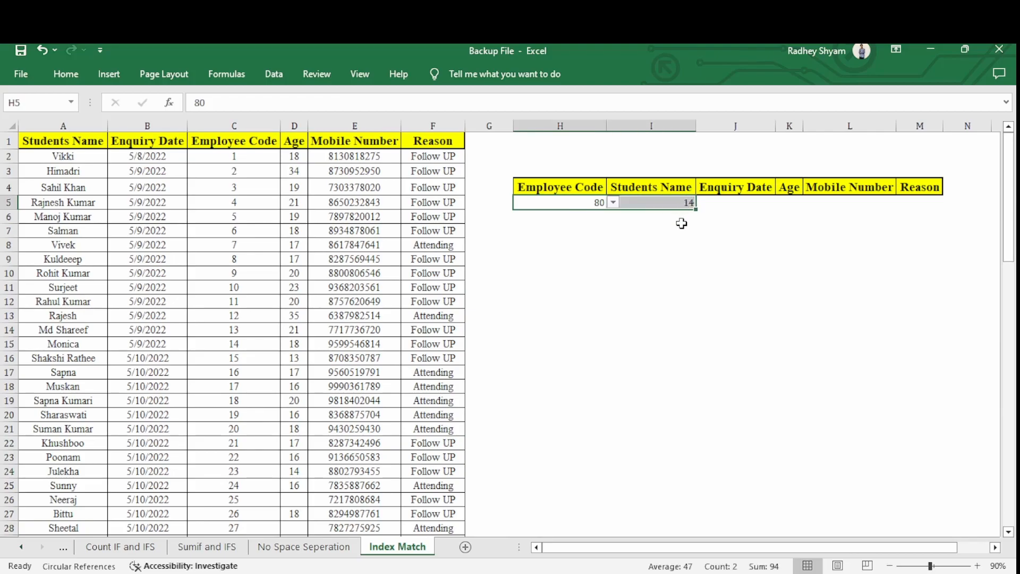
click(642, 215)
click(597, 204)
click(653, 185)
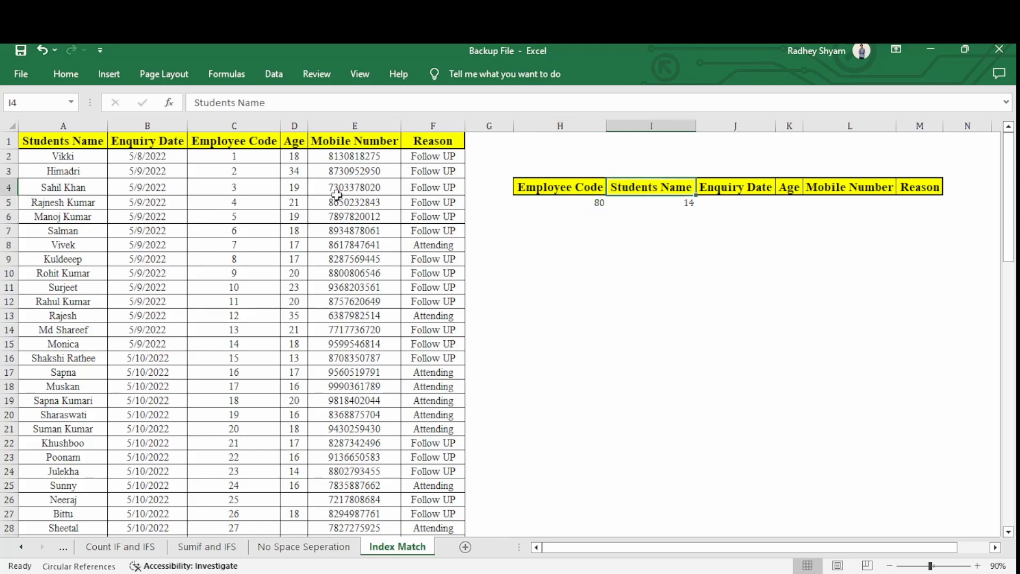
click(249, 127)
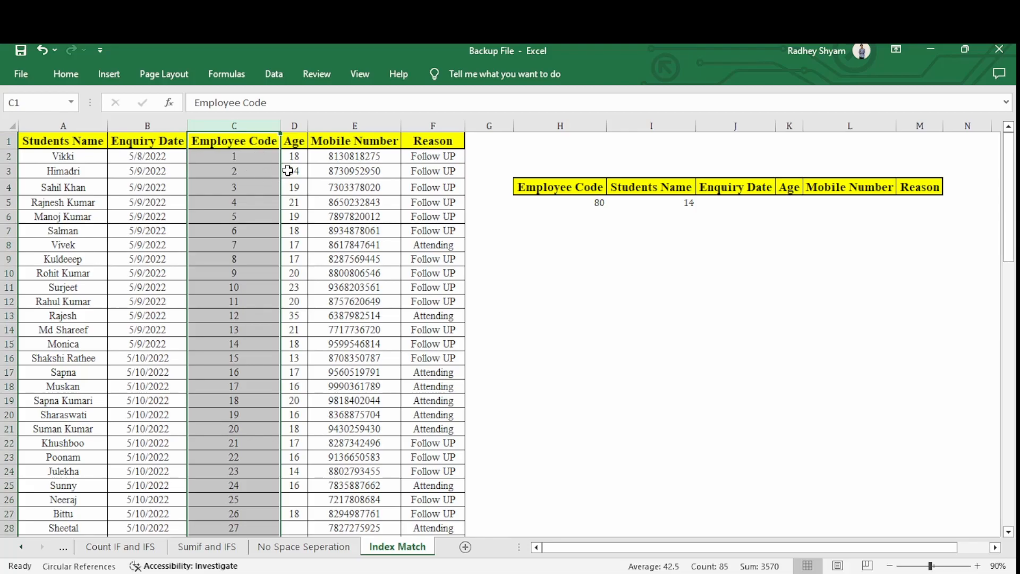
click(678, 201)
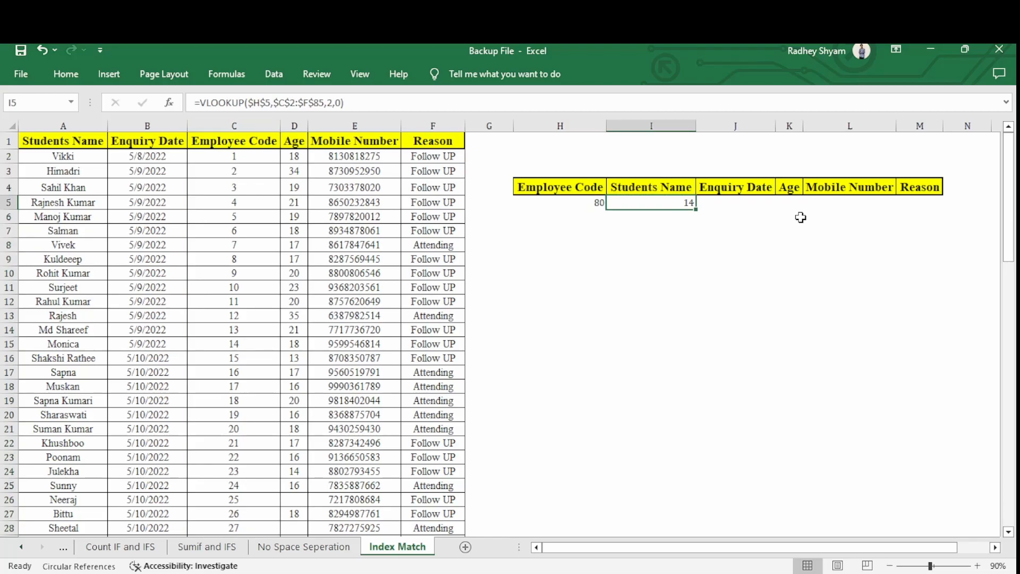
Replace the VLOOKUP in I5 with the start of an INDEX formula using the absolute array $A$2:$F$85.
key(Delete)
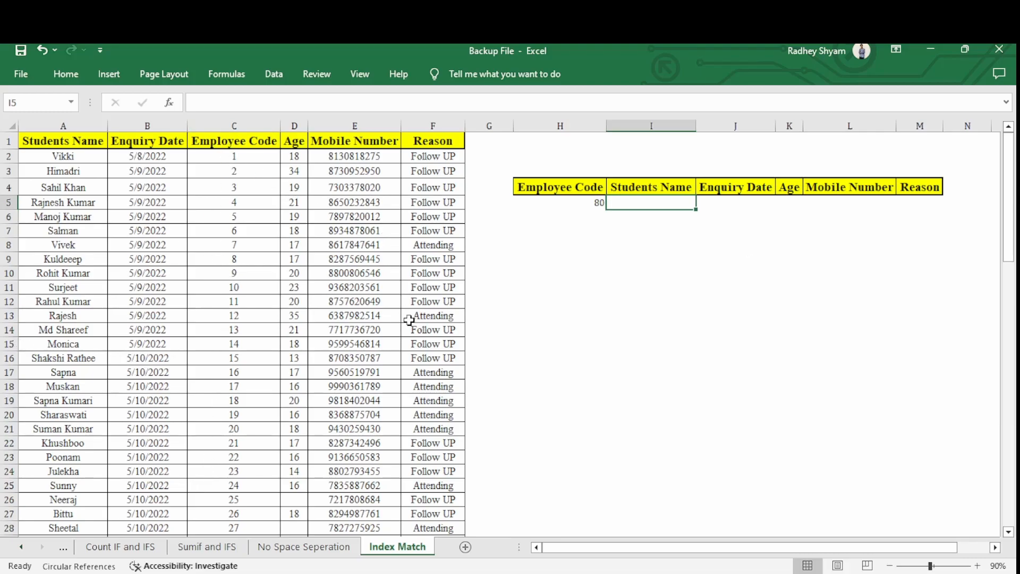
text(=)
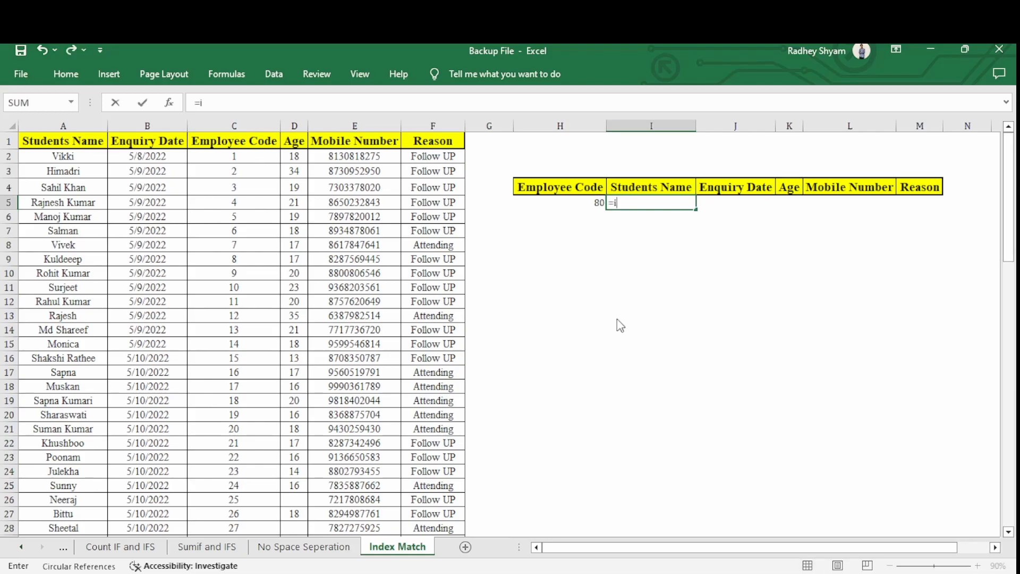
text(ind)
key(Tab)
key(ctrl+Left)
key(ctrl+Left)
key(ctrl+Left)
key(Up)
key(Up)
key(Up)
key(Up)
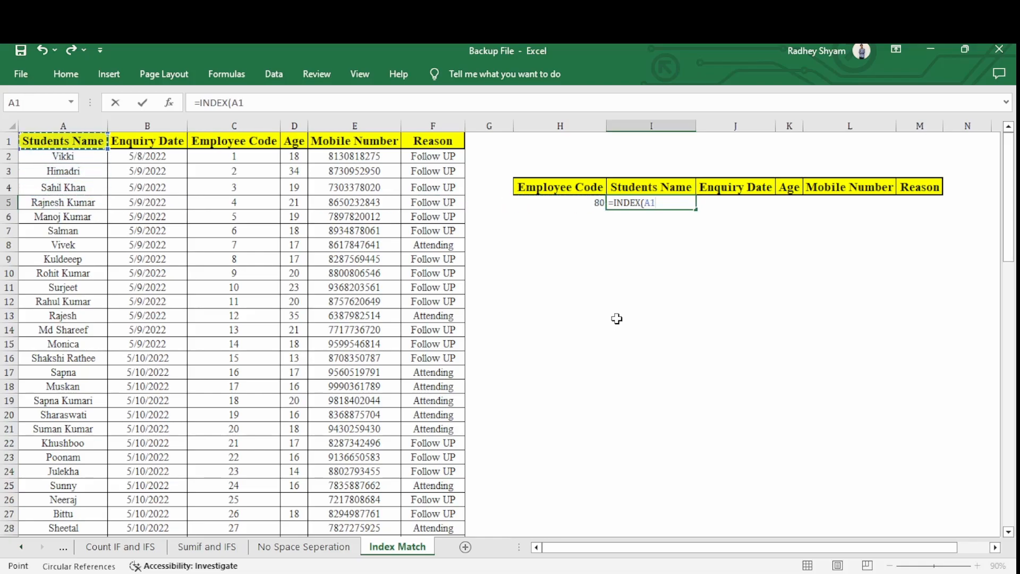
key(Down)
key(ctrl+shift+Right)
key(ctrl+shift+Down)
key(F4)
text(,)
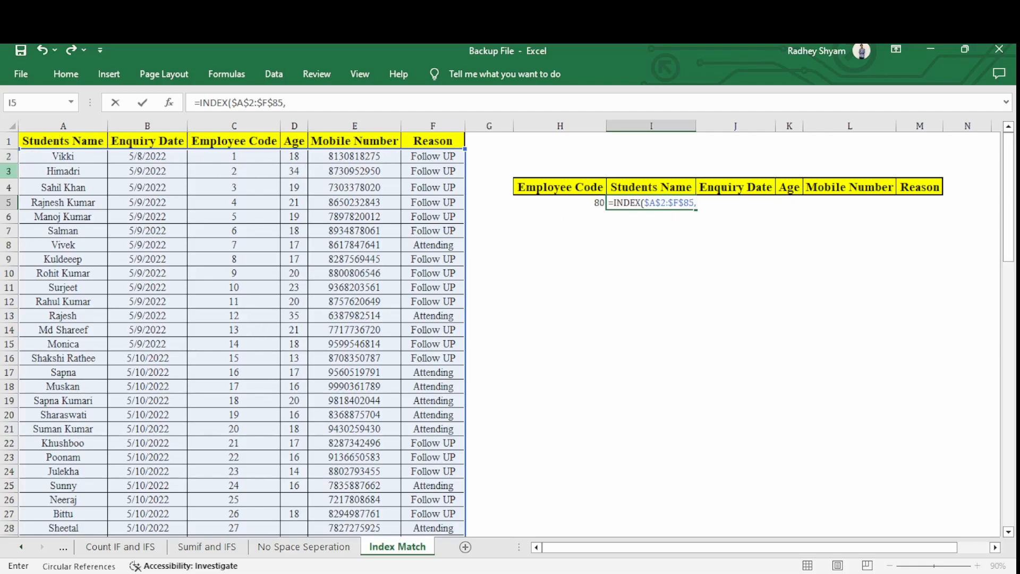
Complete the INDEX formula in I5 with row number 80 and column number 1.
scroll(292, 239, down, 14)
scroll(300, 296, up, 8)
scroll(304, 296, up, 6)
scroll(8, 165, down, 20)
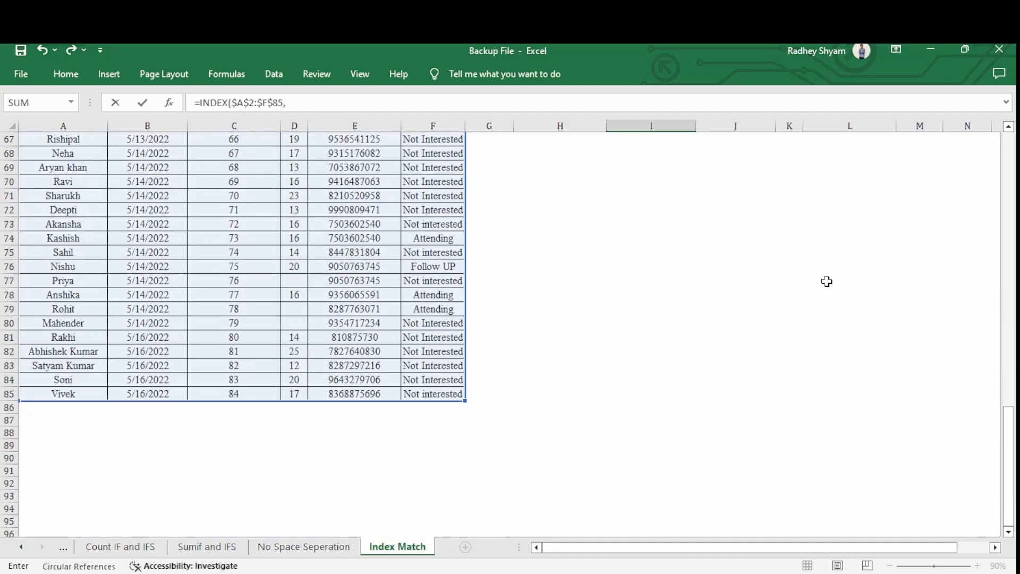
scroll(824, 273, up, 11)
scroll(819, 267, up, 11)
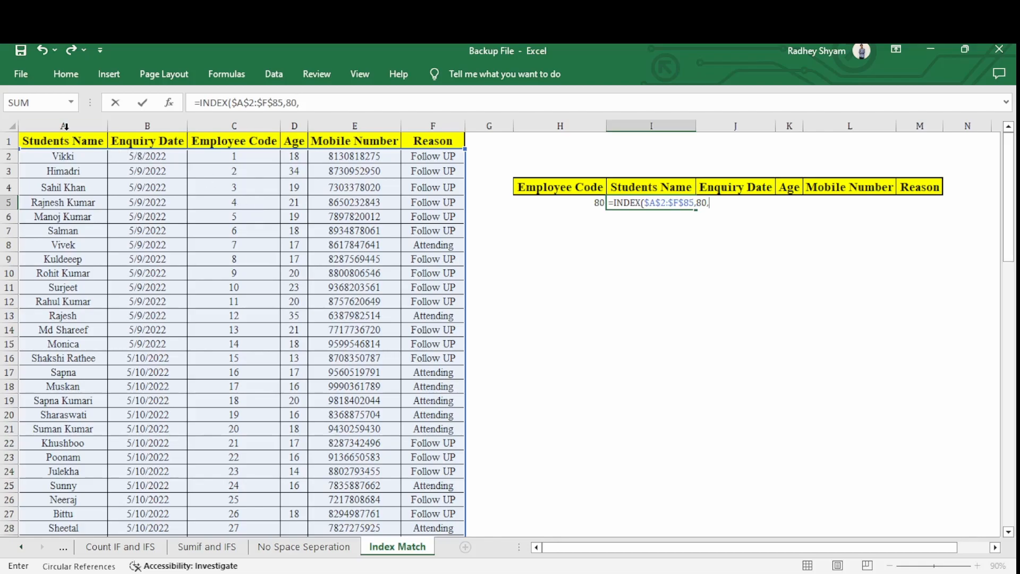
key(Return)
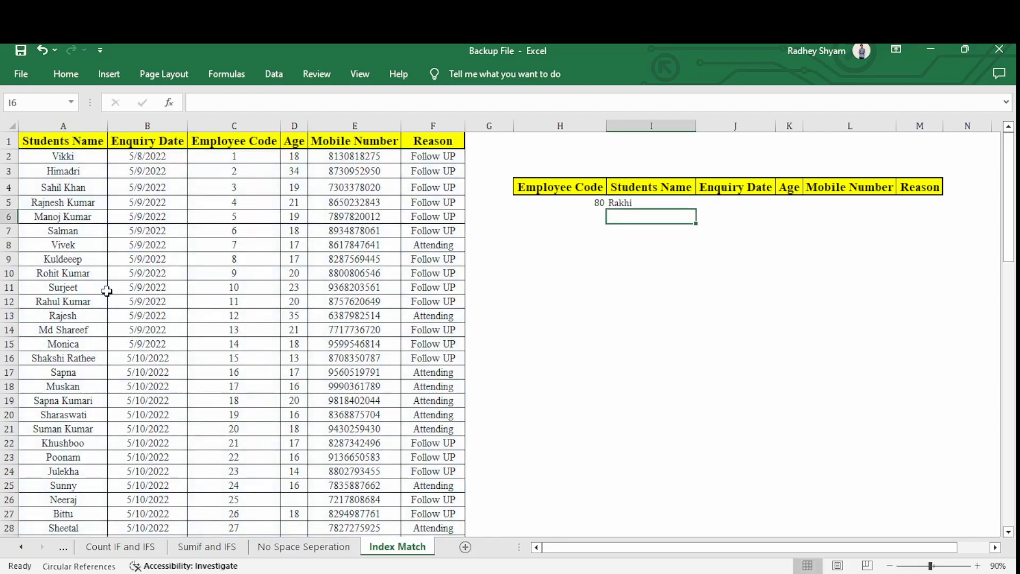
Compare the INDEX result in I5 with the student name recorded for employee code 80 in the source table.
scroll(184, 422, down, 20)
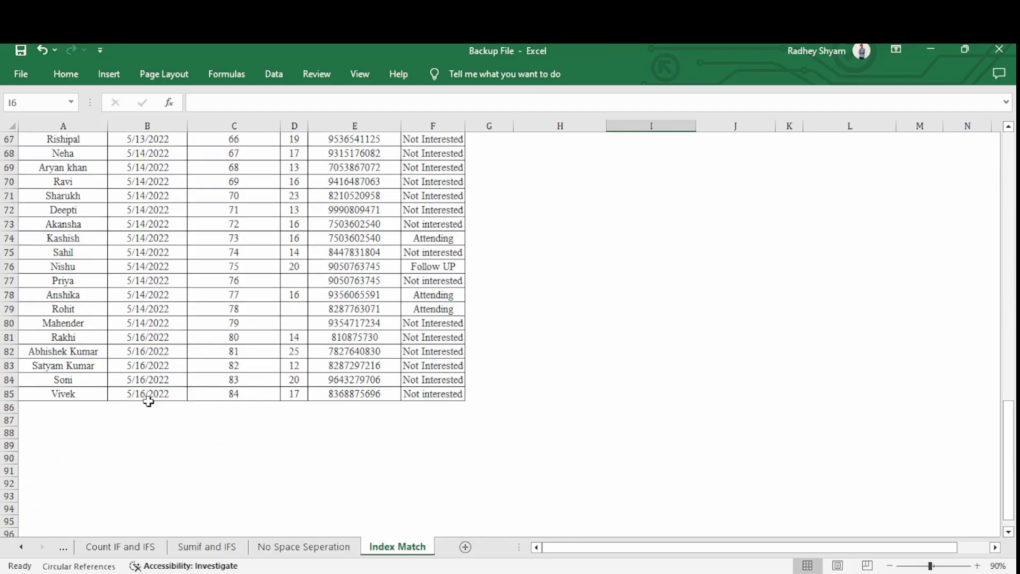
scroll(199, 356, up, 5)
click(251, 294)
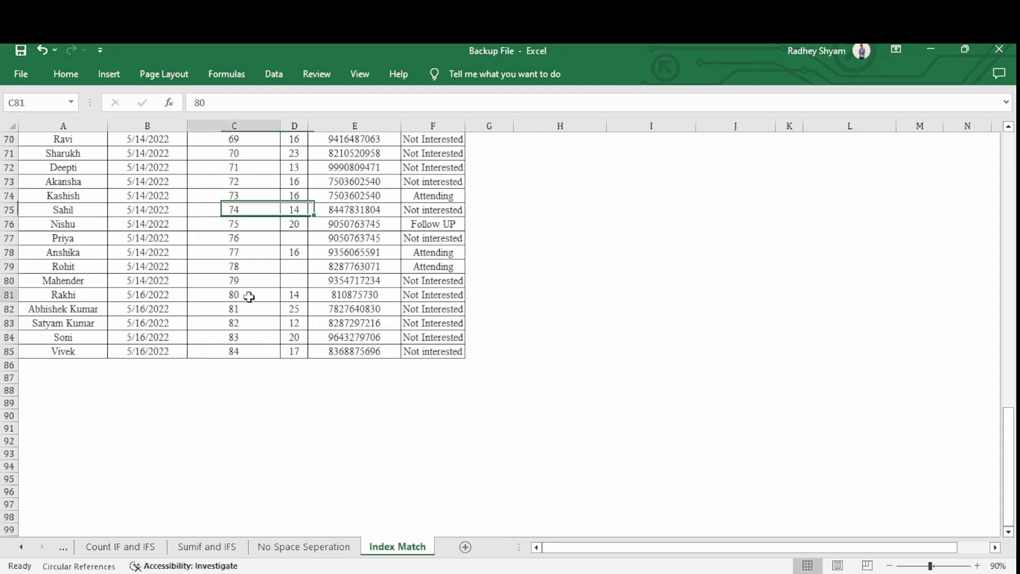
click(91, 294)
scroll(592, 394, up, 11)
scroll(591, 393, up, 12)
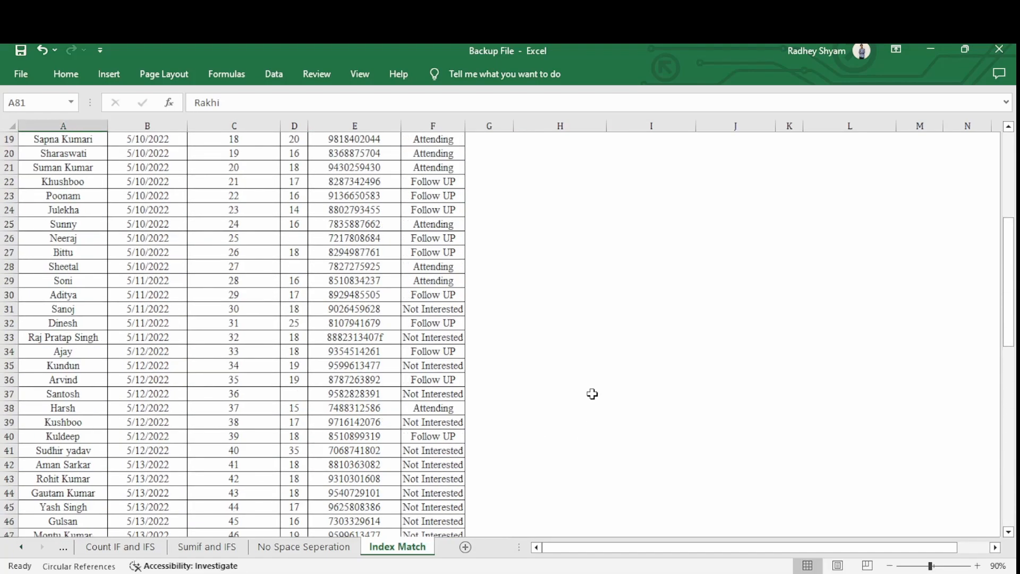
Fill the INDEX formula from I5 across to M5.
click(687, 204)
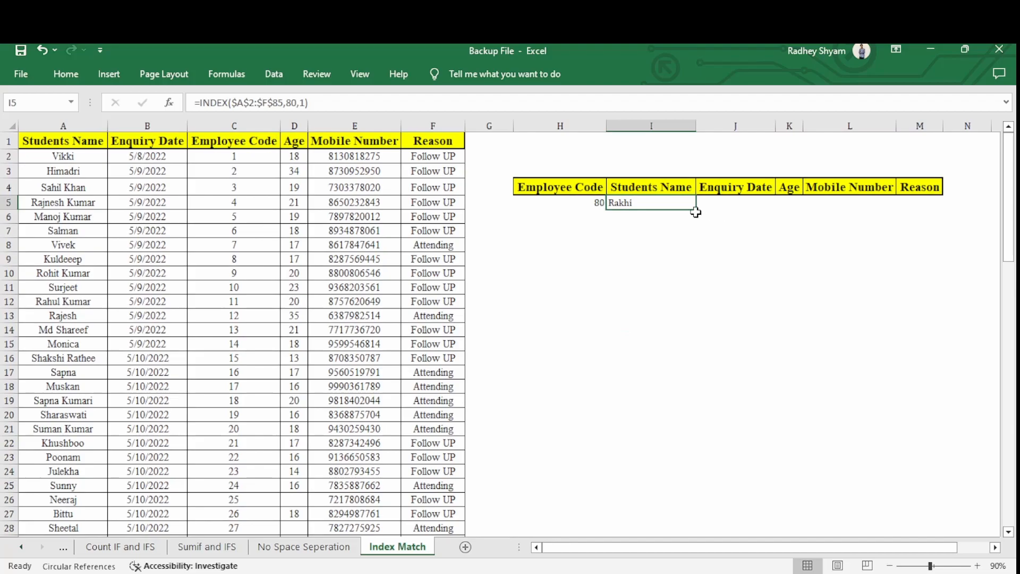
drag(697, 207, 914, 209)
click(766, 211)
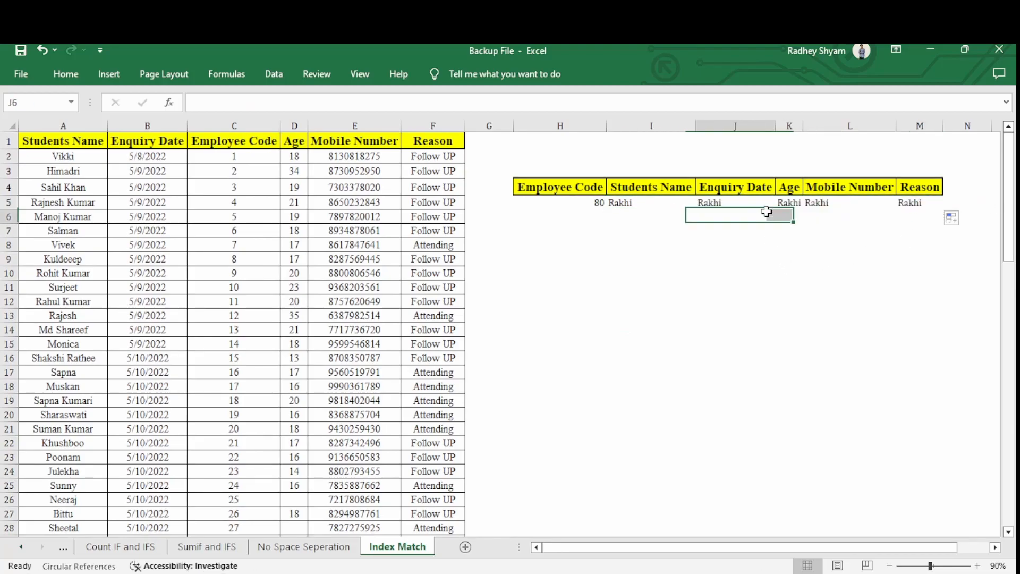
Examine the copied INDEX formulas in row 5 against the Enquiry Date, Age, Mobile Number and Reason headings.
double_click(765, 203)
key(Escape)
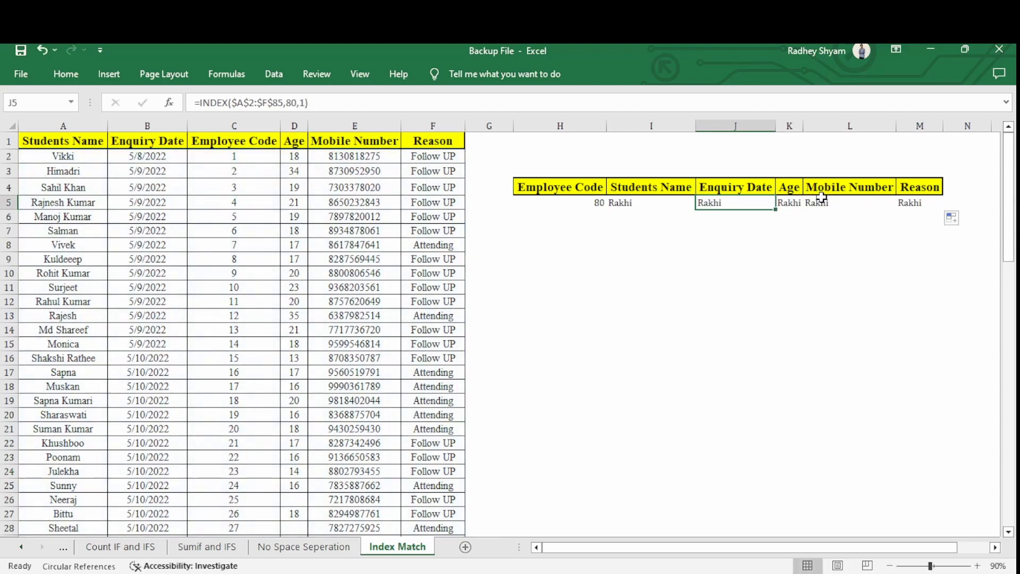
click(822, 197)
double_click(822, 202)
key(Escape)
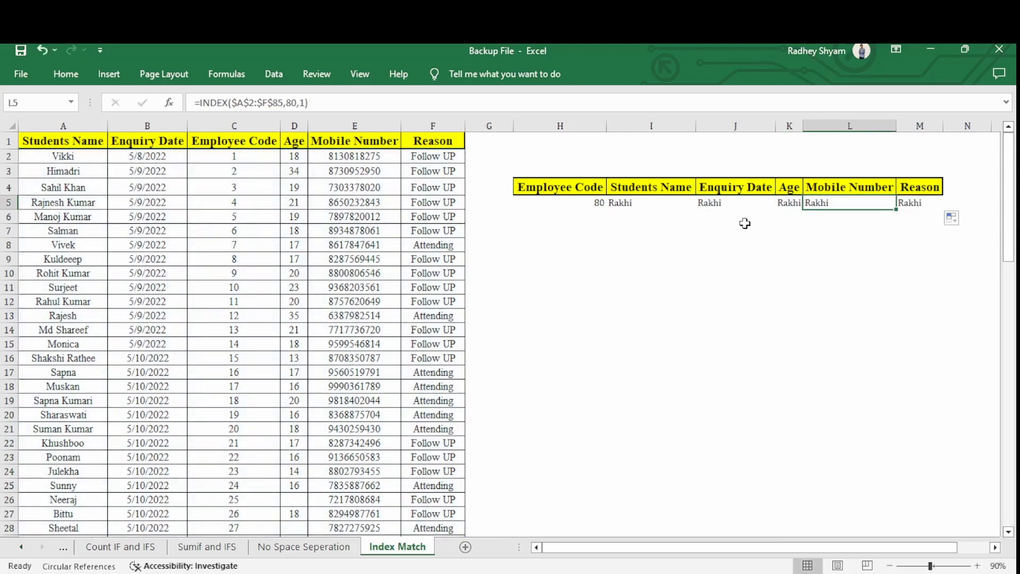
click(664, 206)
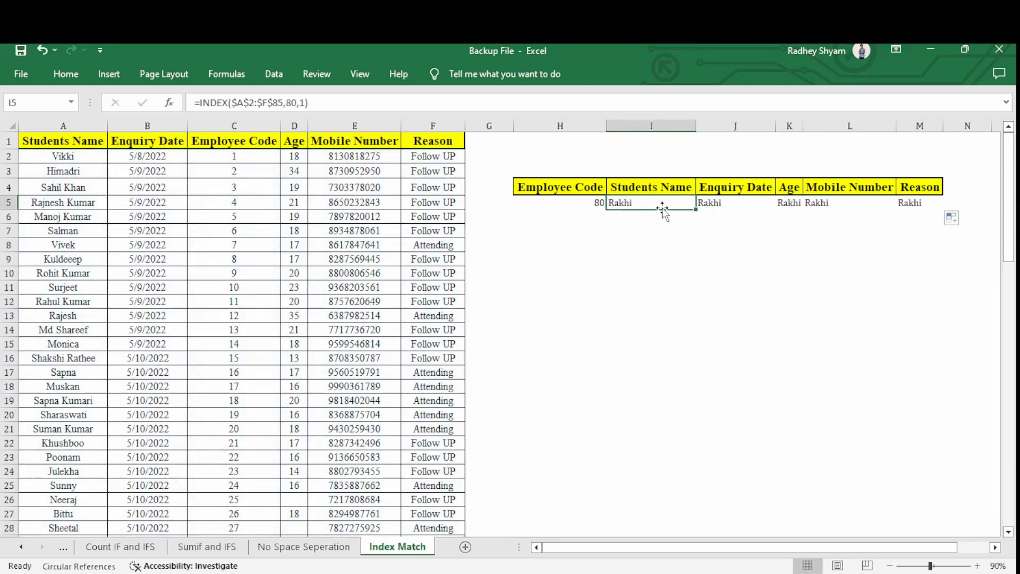
click(738, 193)
click(789, 189)
click(847, 188)
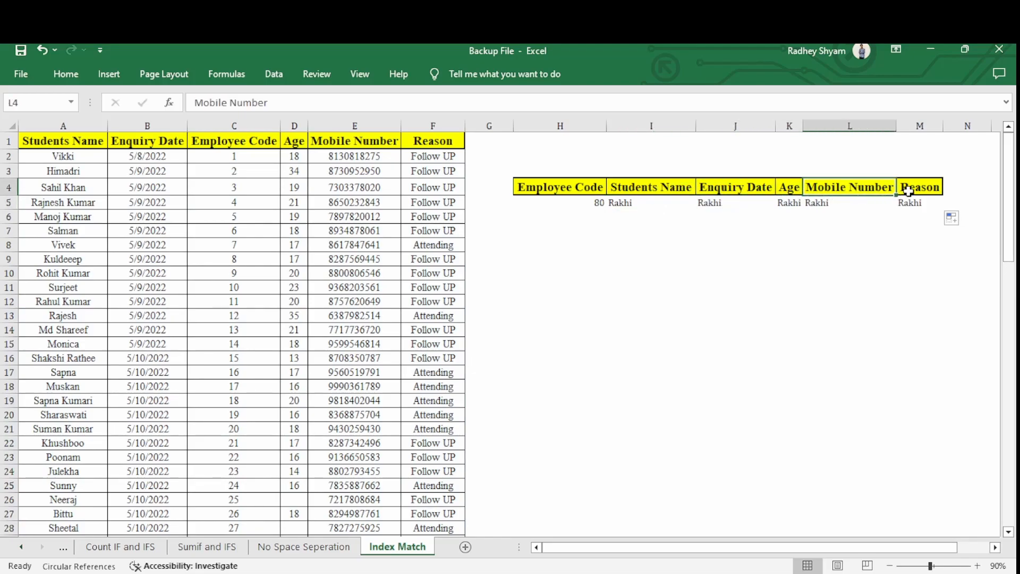
click(903, 192)
click(657, 205)
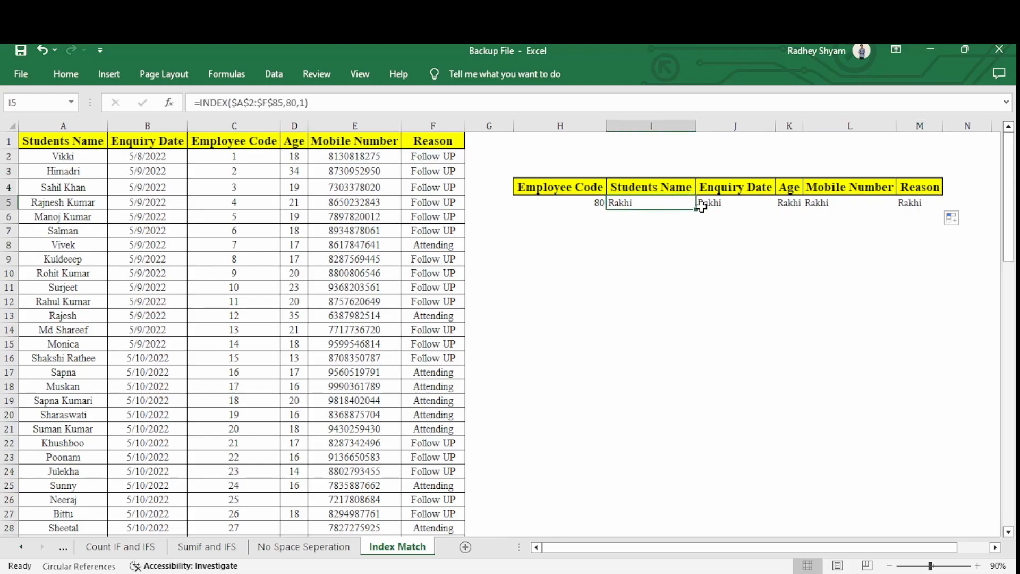
Undo the fill across J5:M5 and review the row number argument of the INDEX formula in I5.
drag(709, 206, 907, 198)
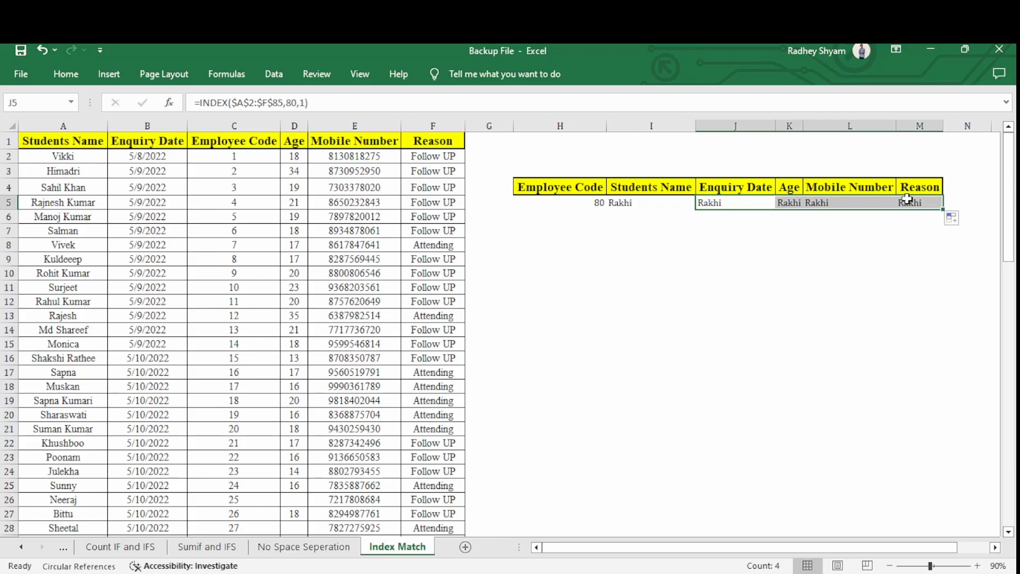
key(ctrl+z)
key(Left)
key(F2)
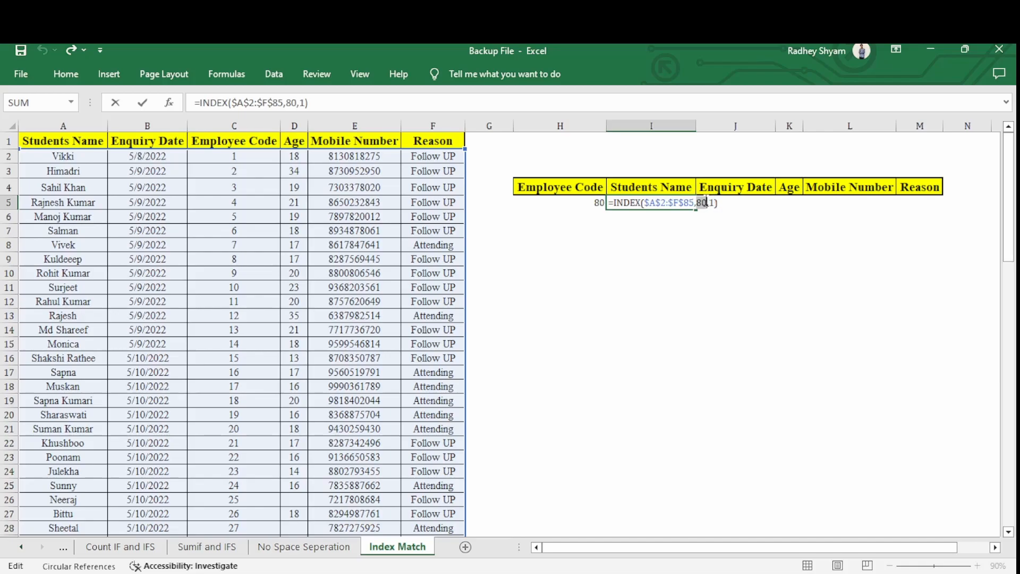
key(ctrl+Return)
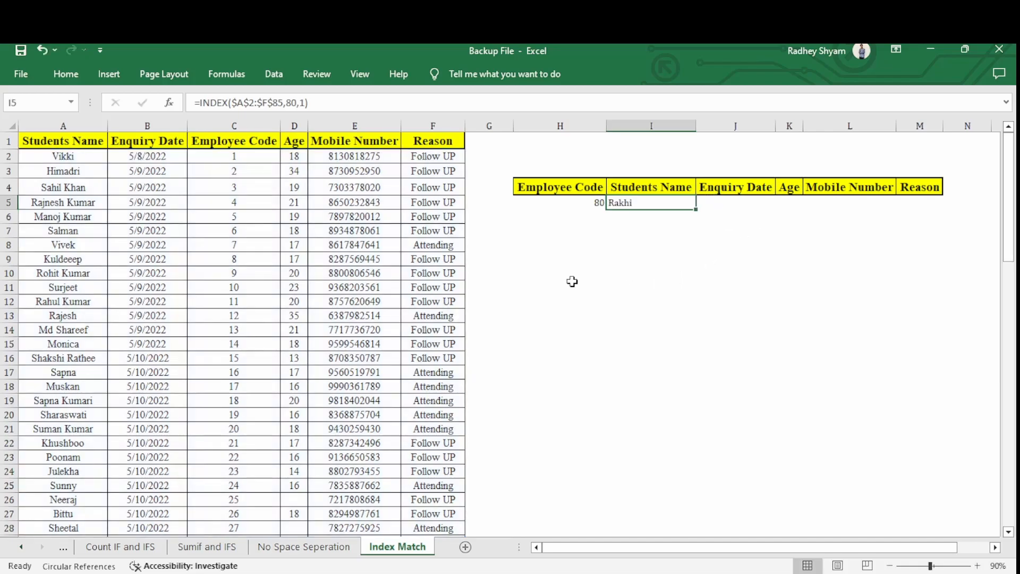
Start a MATCH formula in I8 with the employee code cell $H$5 as the absolute lookup value.
click(631, 249)
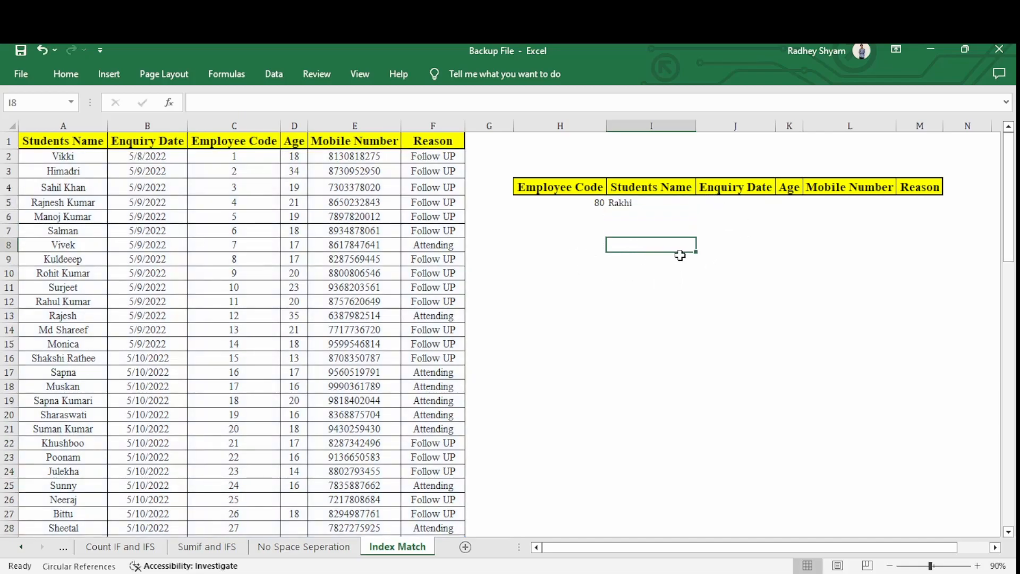
text(=mat)
key(Tab)
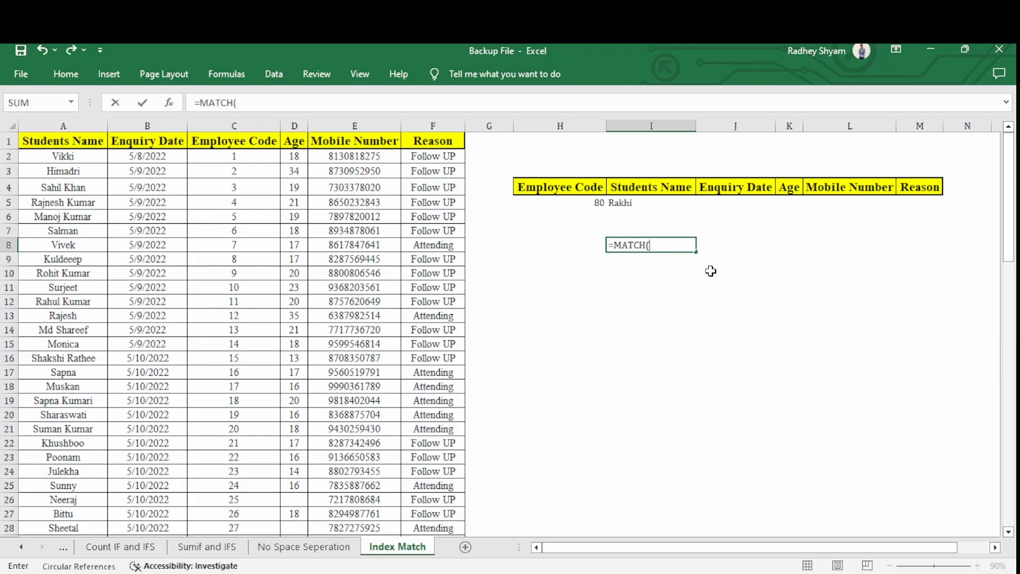
click(585, 203)
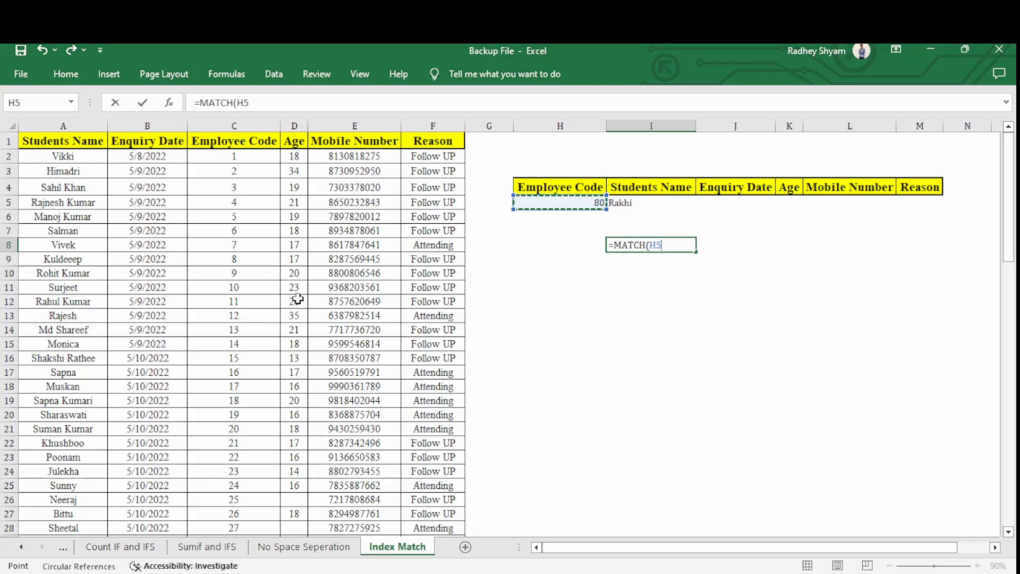
key(F4)
text(,)
Complete the MATCH formula in I8 with lookup range $C$2:$C$85 and exact match type 0.
key(Left)
key(Left)
key(Left)
key(Up)
key(Up)
key(Left)
key(Left)
key(Left)
key(Up)
key(Up)
key(Up)
key(Up)
key(ctrl+shift+Down)
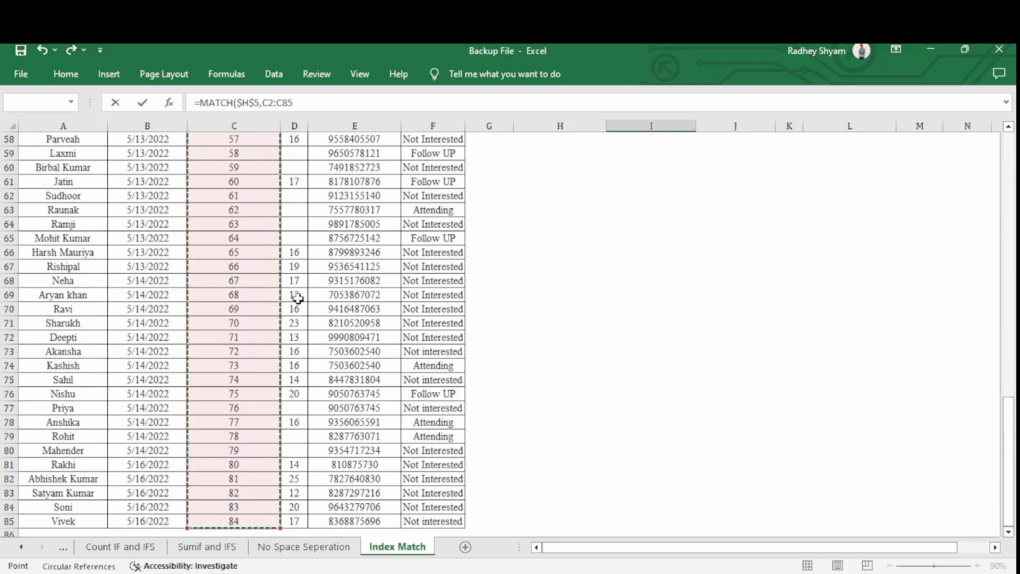
key(F4)
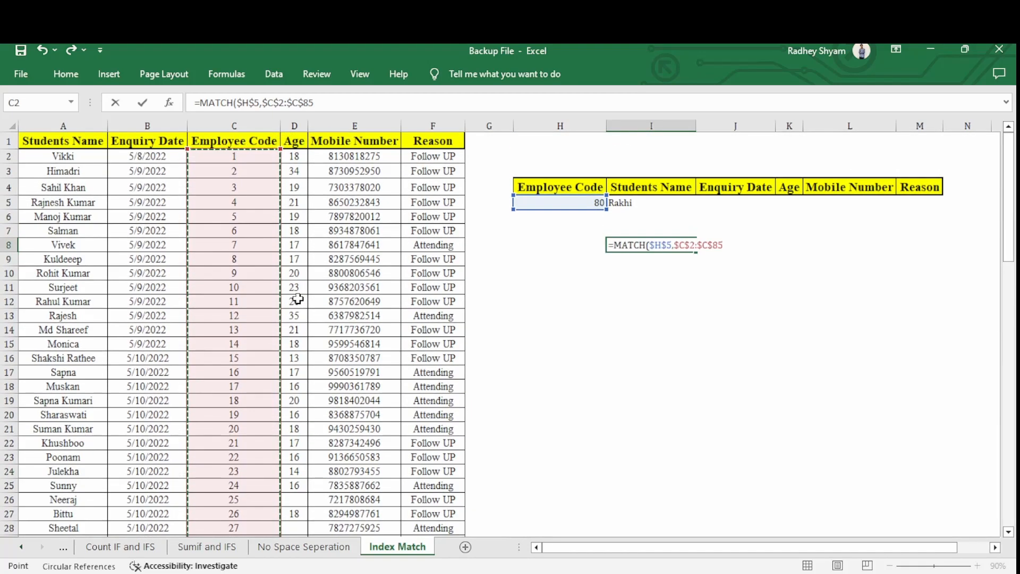
text(,)
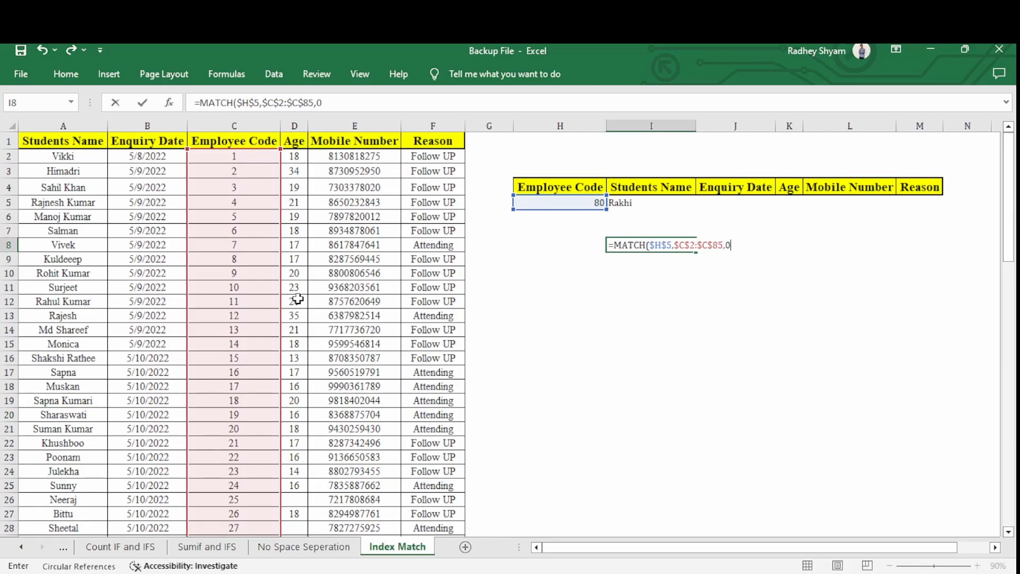
text(0))
key(Return)
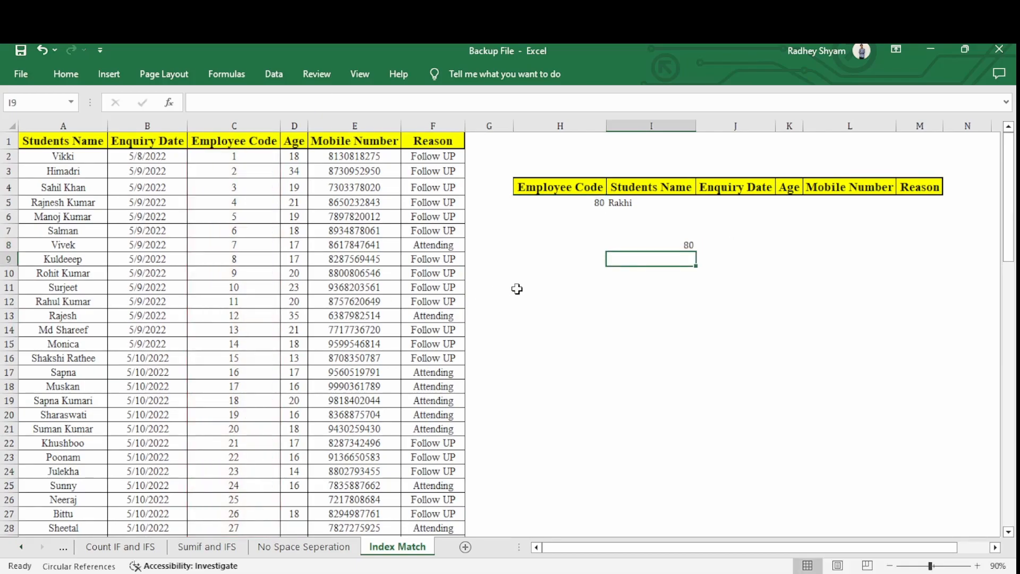
Change the employee code in H5 to 1 and check the MATCH formula in I8.
click(666, 243)
click(587, 200)
text(1)
key(Return)
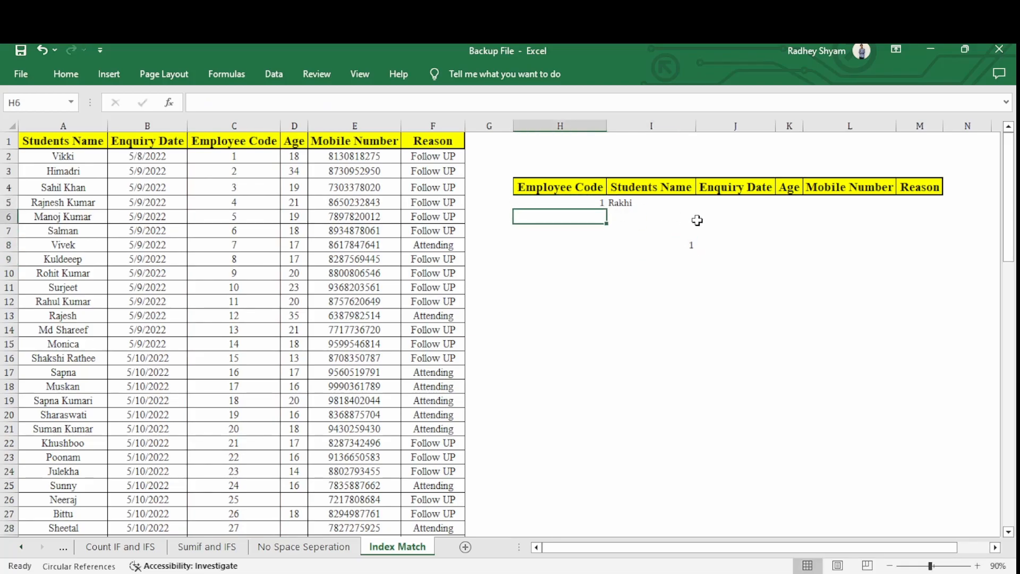
click(678, 241)
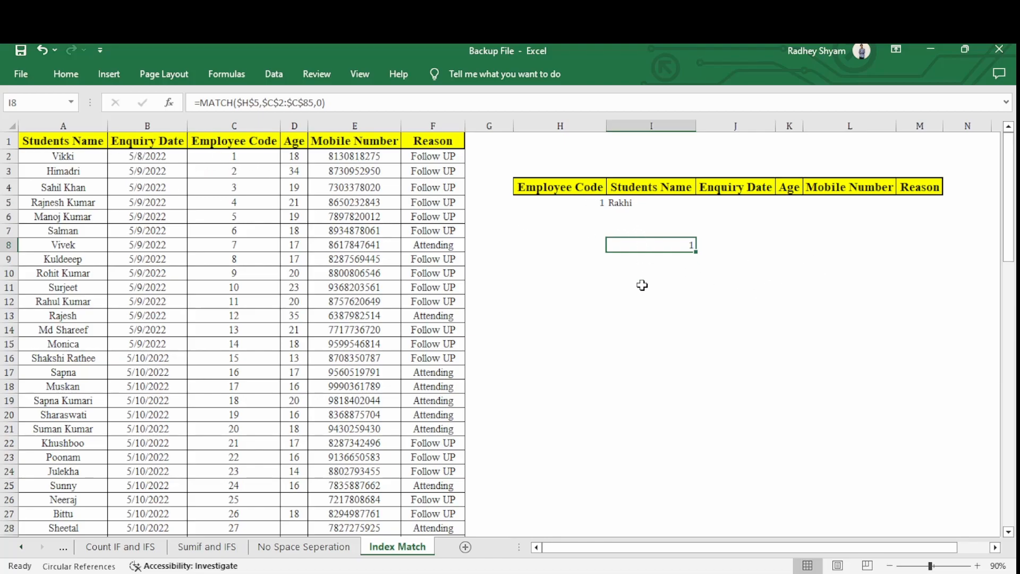
Start a second MATCH formula in I10 with the Students Name heading I$4 as the row-locked lookup value.
key(Down)
key(Down)
text(=ma)
key(Tab)
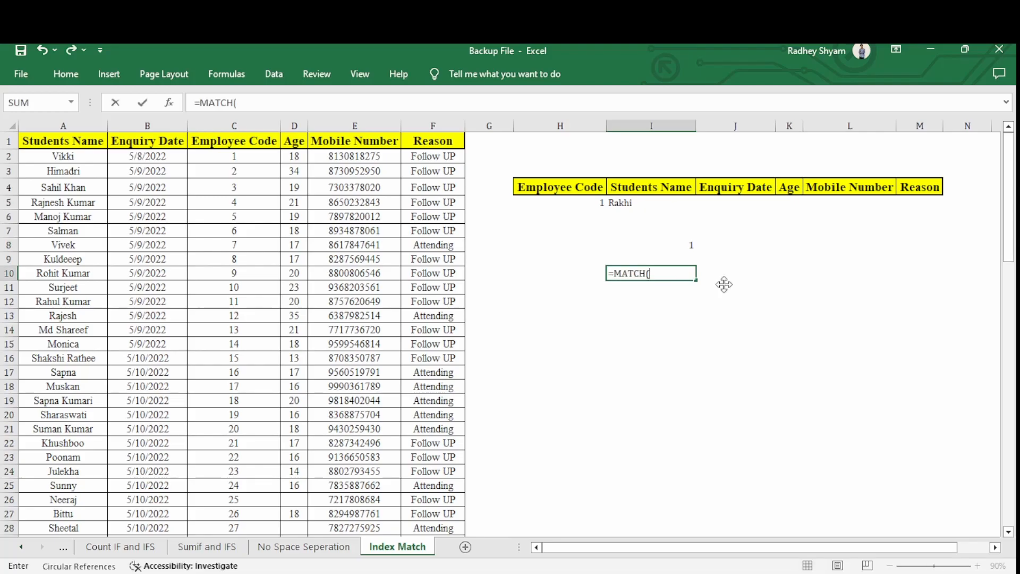
click(647, 192)
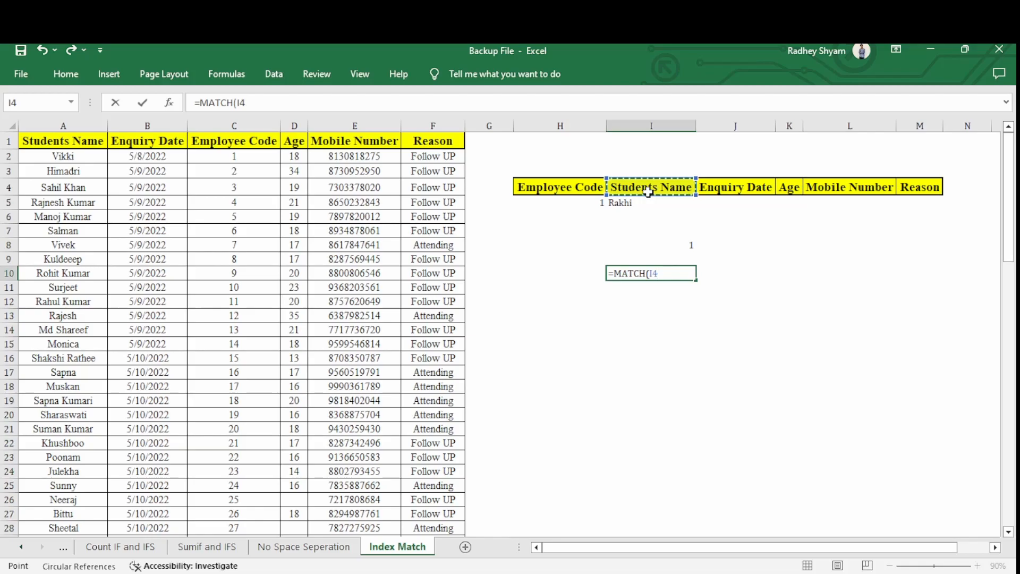
key(F4)
key(F4)
drag(656, 272, 673, 272)
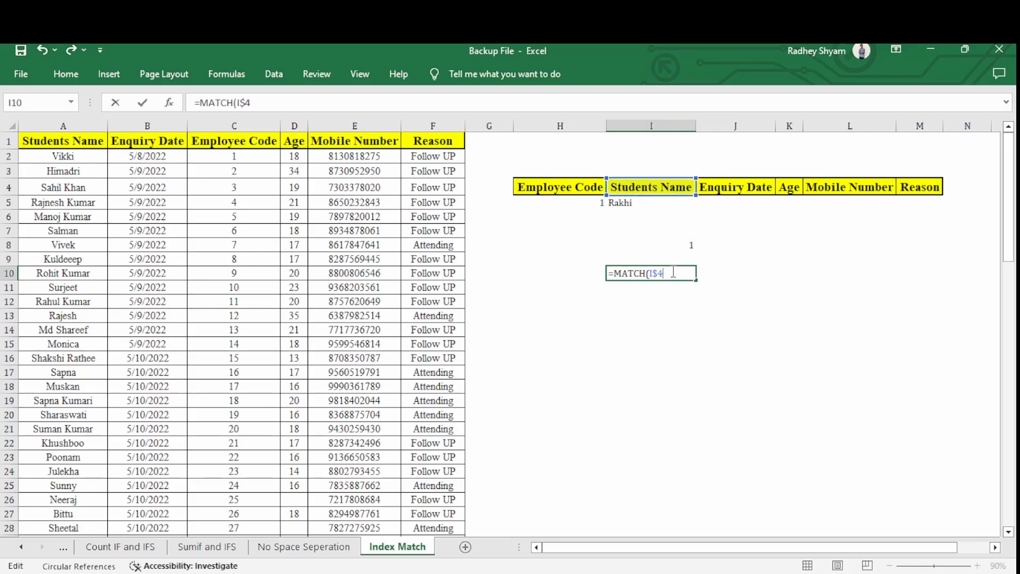
Complete the MATCH formula in I10 with the header range $A$1:$F$1 and exact match type 0.
drag(31, 142, 420, 142)
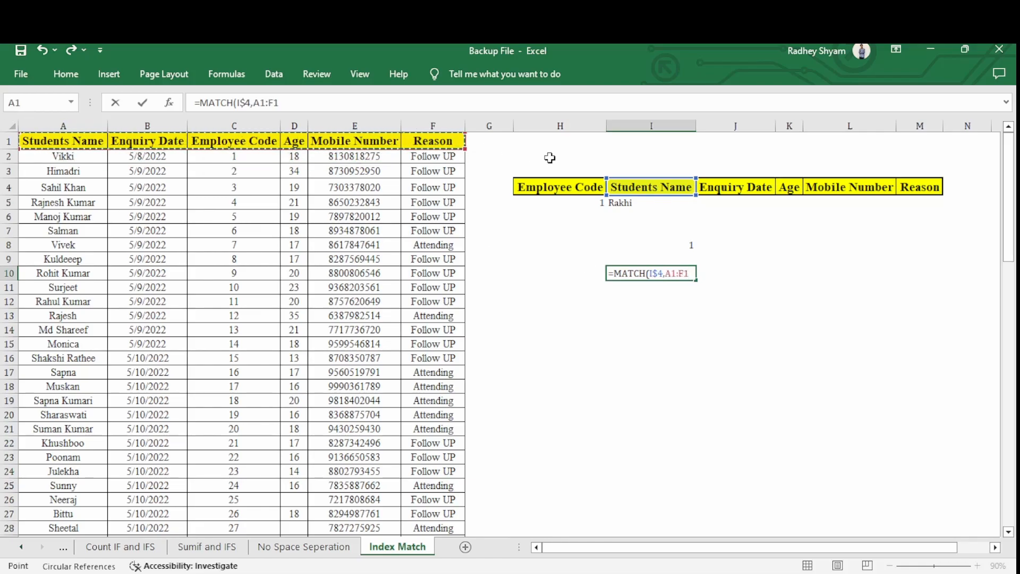
key(F4)
text(,)
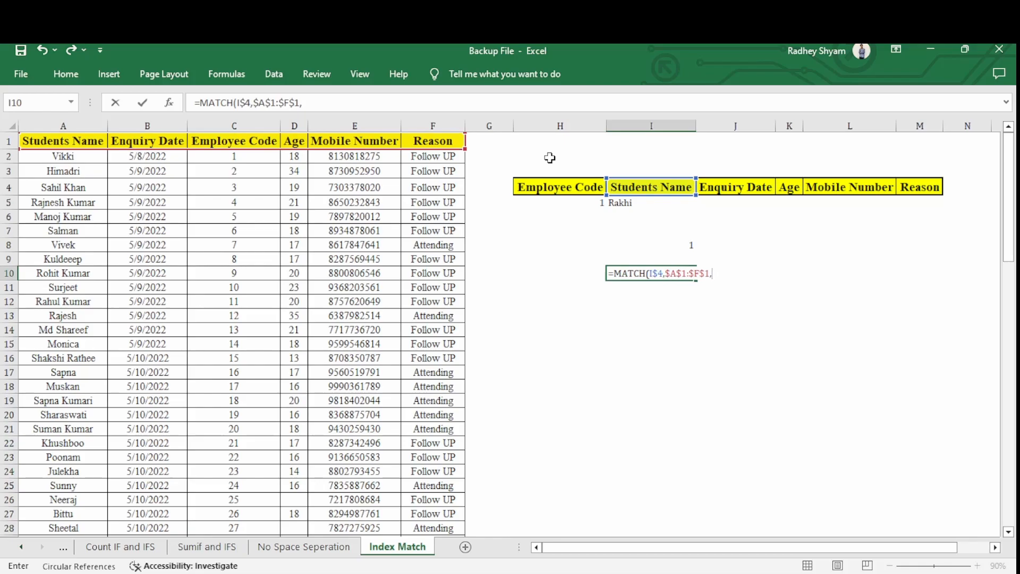
text(0)
key(Return)
key(Up)
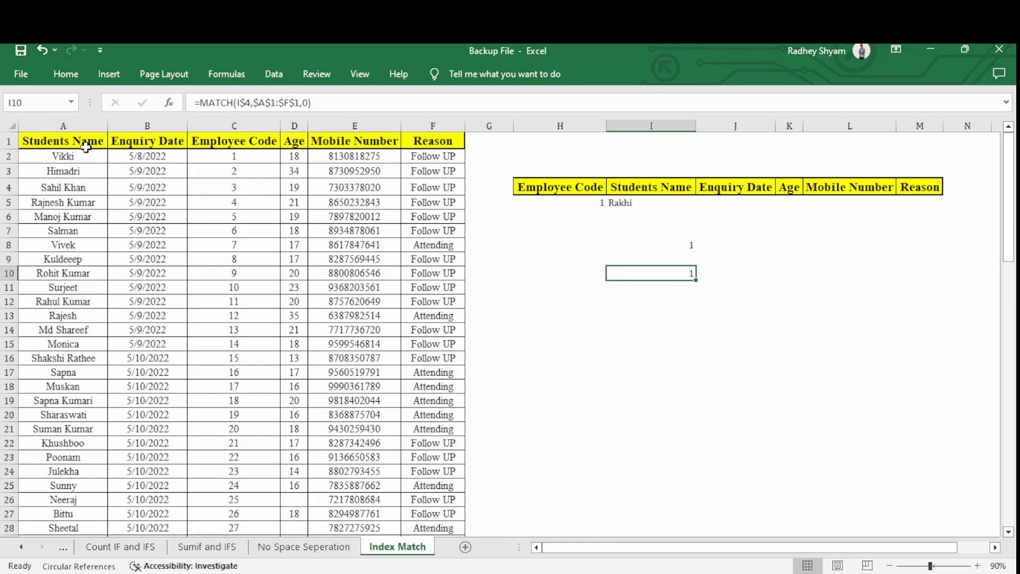
Test the column MATCH formula in I10 by filling it across to K10, and clear I10:K10.
click(647, 204)
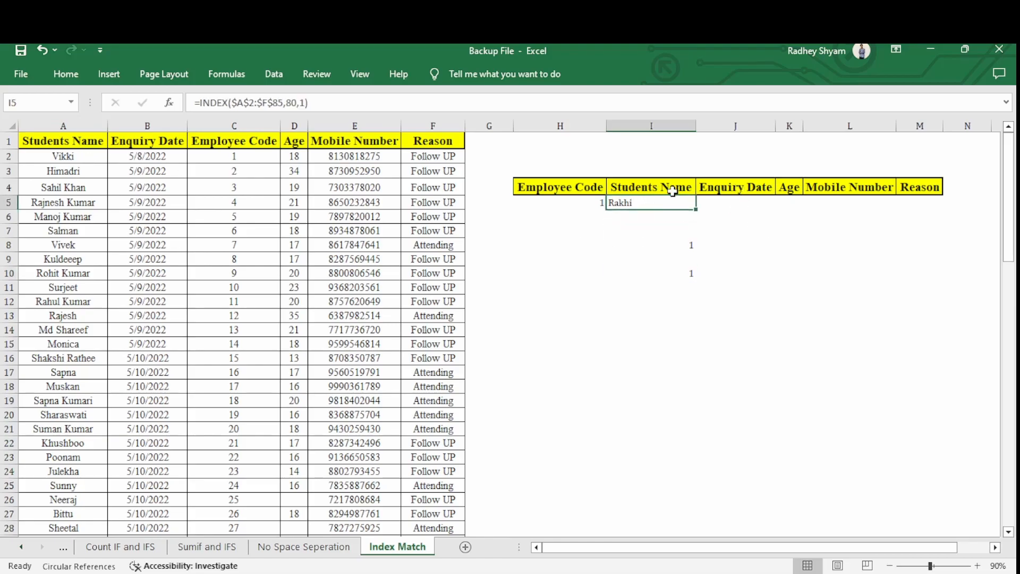
click(649, 188)
click(671, 276)
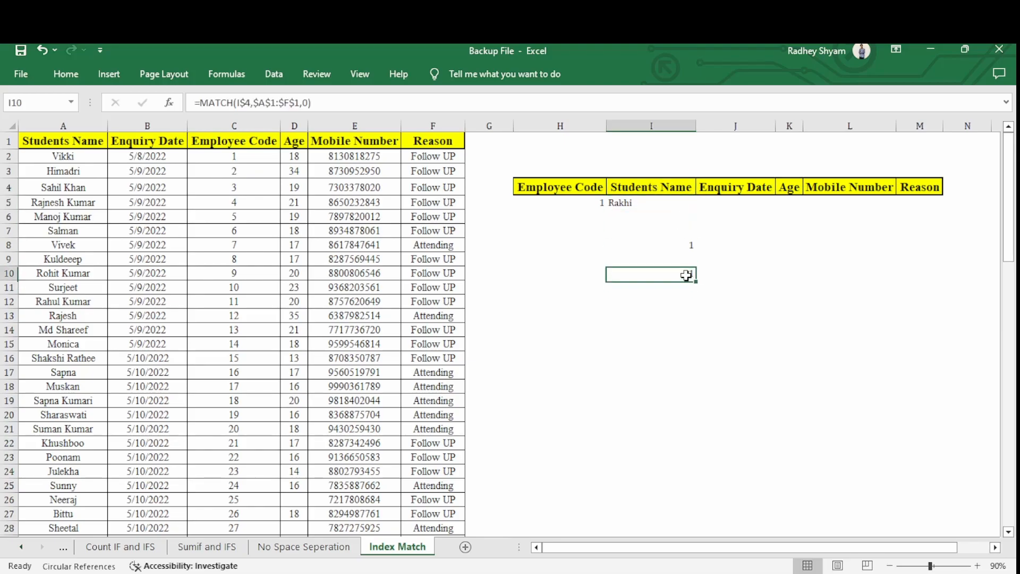
drag(695, 280, 789, 279)
click(789, 273)
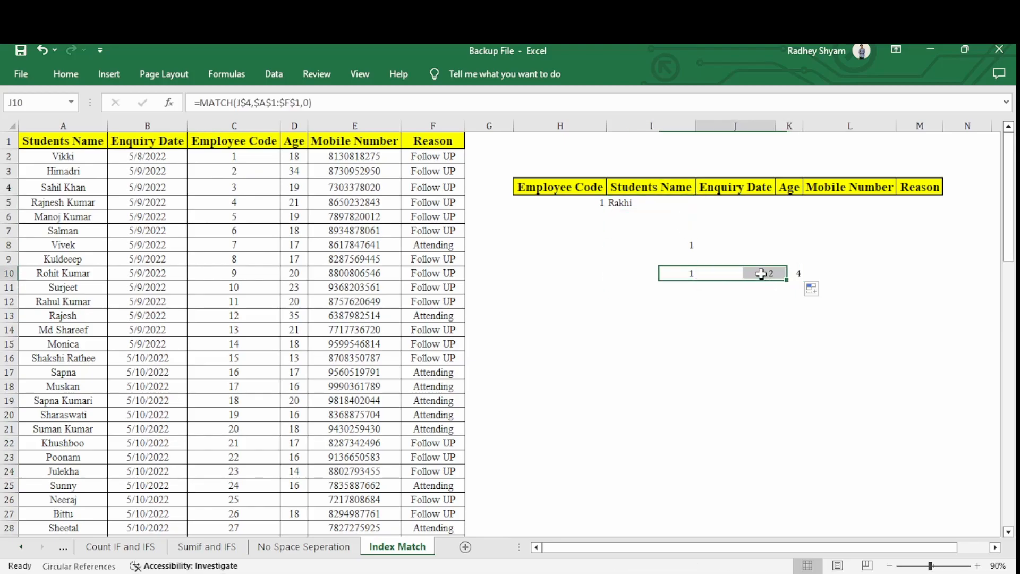
drag(678, 273, 784, 271)
key(Delete)
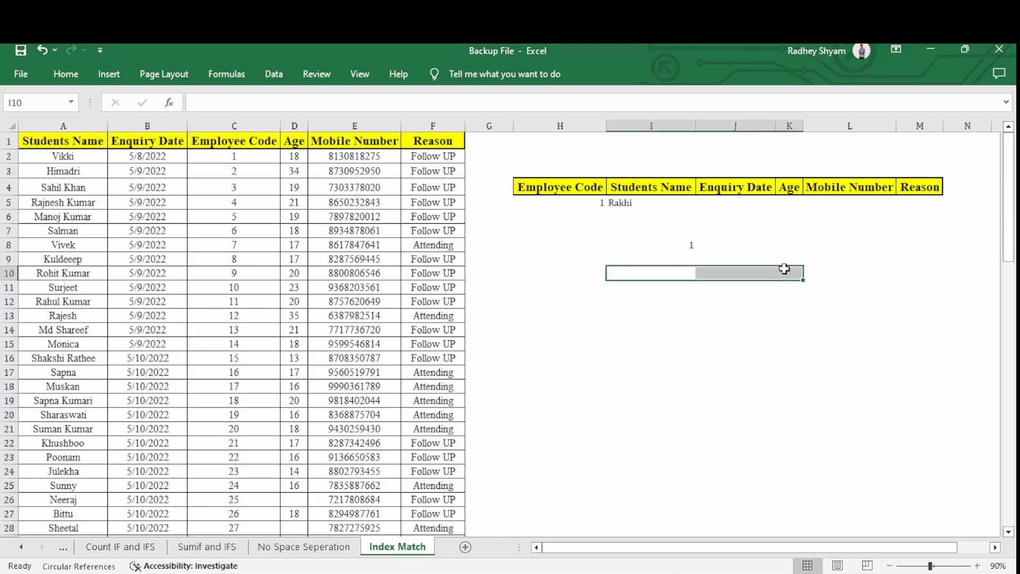
Replace the fixed row and column numbers in I5's INDEX formula with a nested MATCH that looks up $H$5.
key(Up)
key(Up)
key(Up)
key(Up)
key(Up)
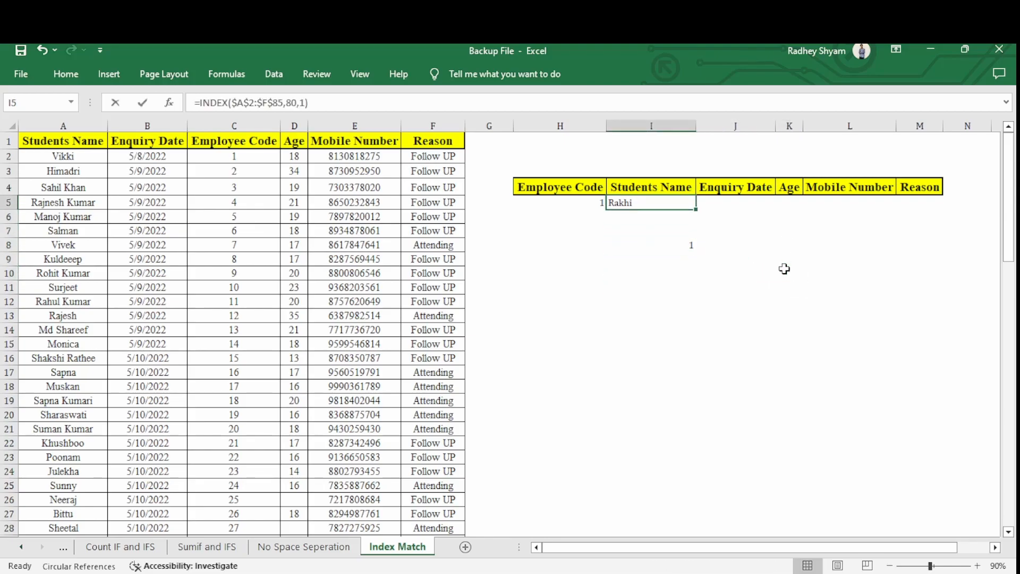
key(F2)
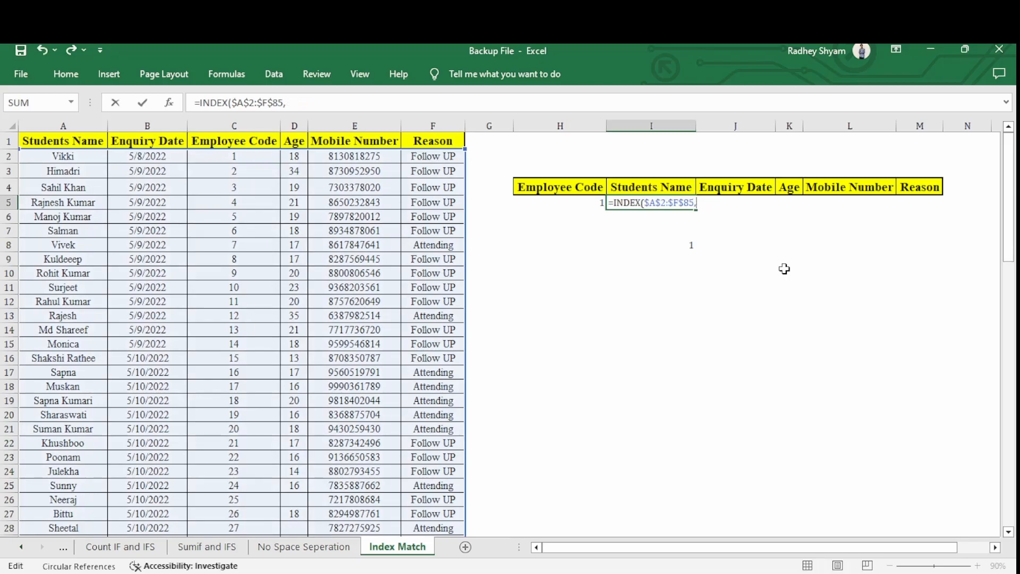
text(MATCH()
key(Left)
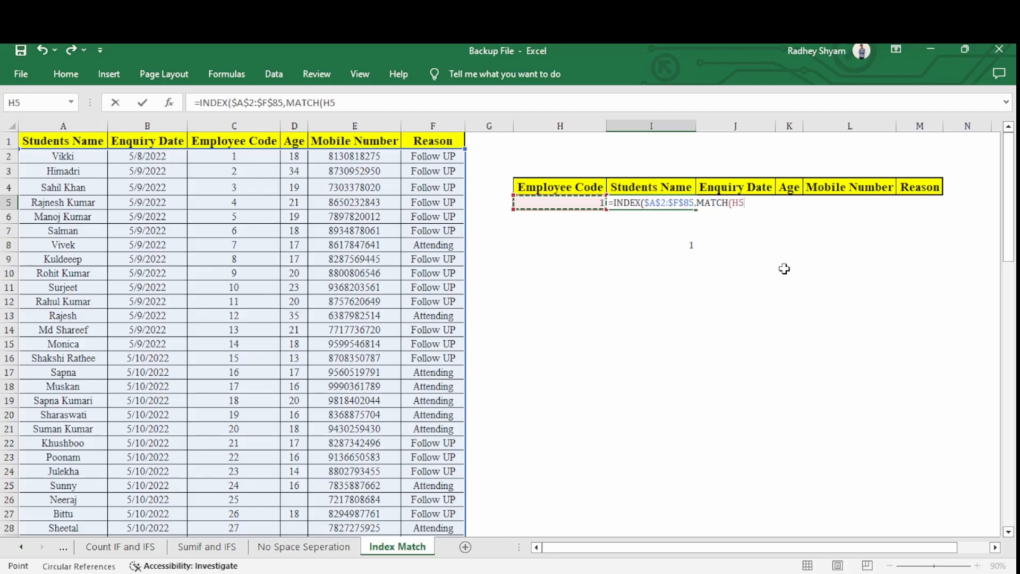
key(F4)
text(,)
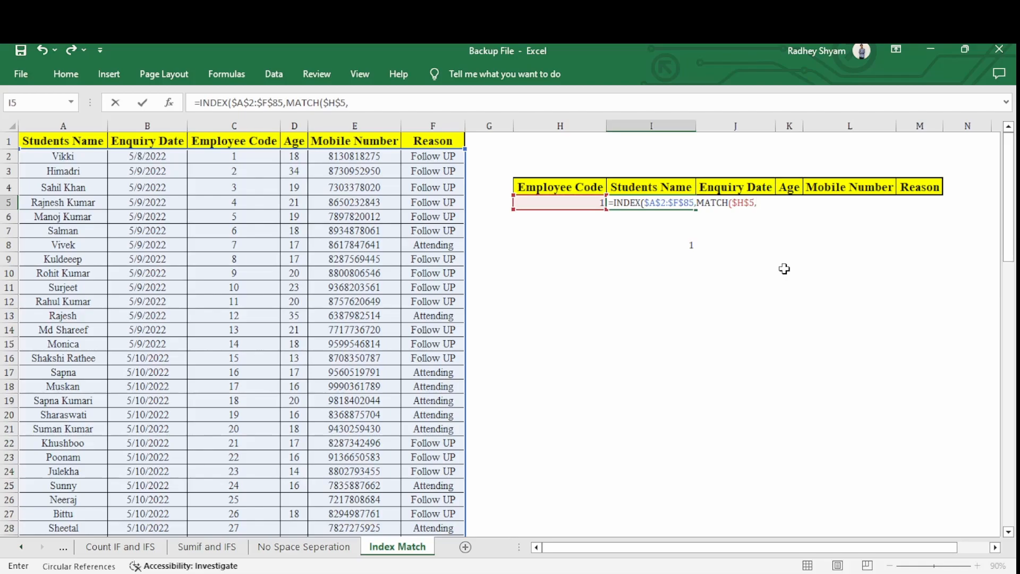
Complete the row MATCH in I5 with lookup range $C$2:$C$85 and exact match type 0.
key(Left)
key(Left)
key(Left)
key(Left)
key(Left)
key(Left)
key(Up)
key(Up)
key(Up)
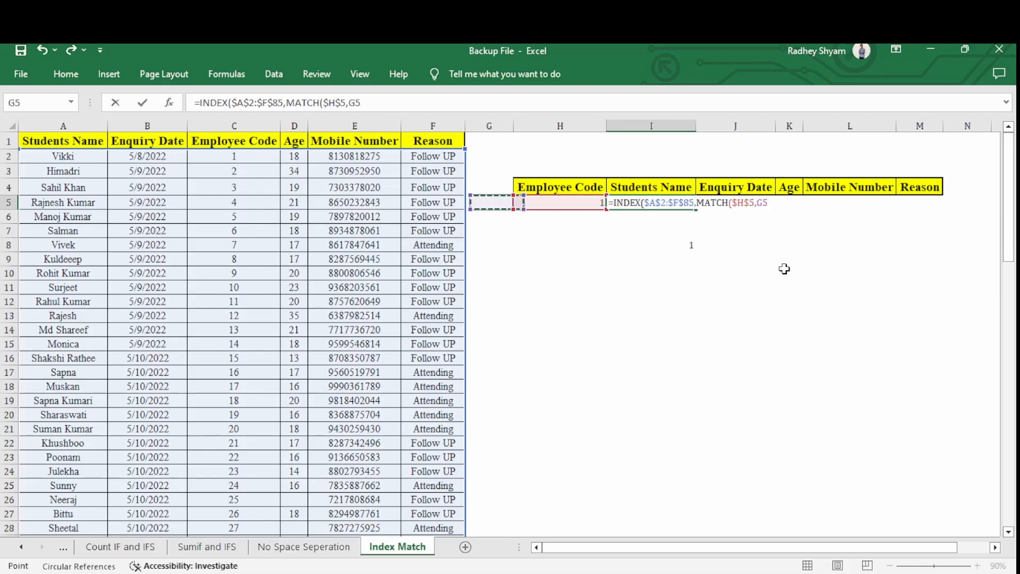
key(ctrl+shift+Down)
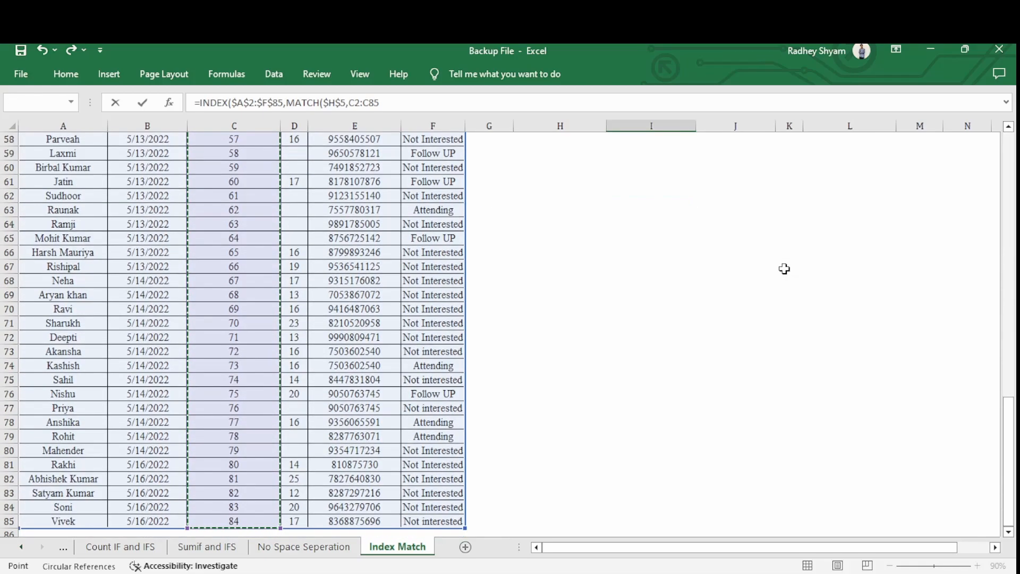
key(F4)
text(,0),)
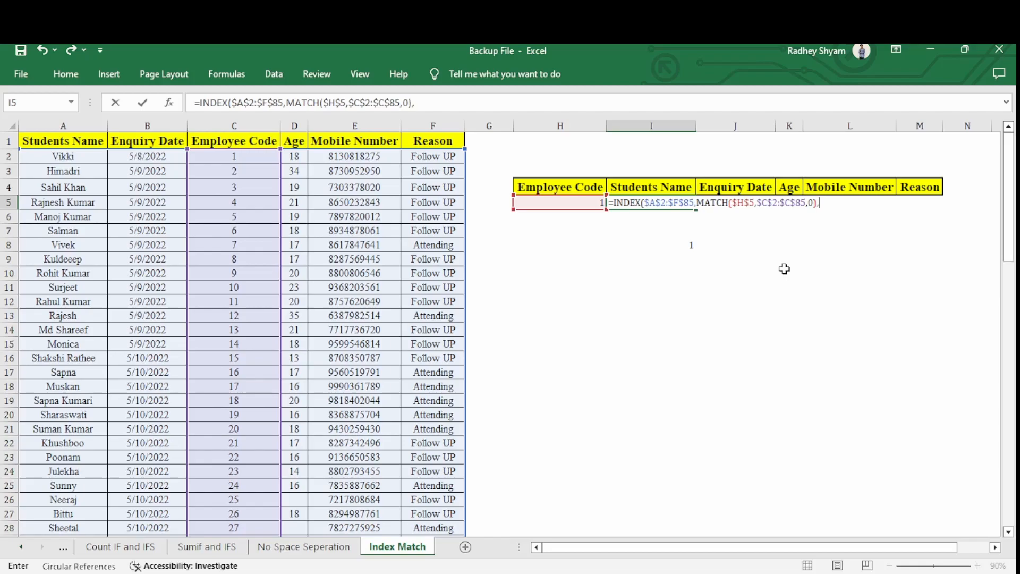
Add a second MATCH as the INDEX column argument in I5, with row-locked heading I$4 as lookup value.
text(mat)
key(Tab)
key(Up)
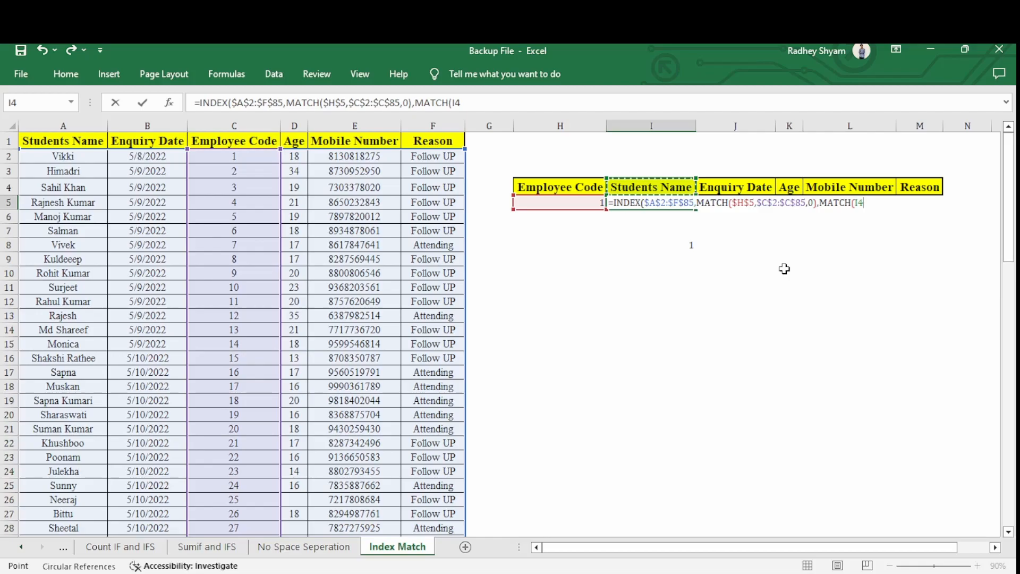
key(F4)
key(F4)
text(,)
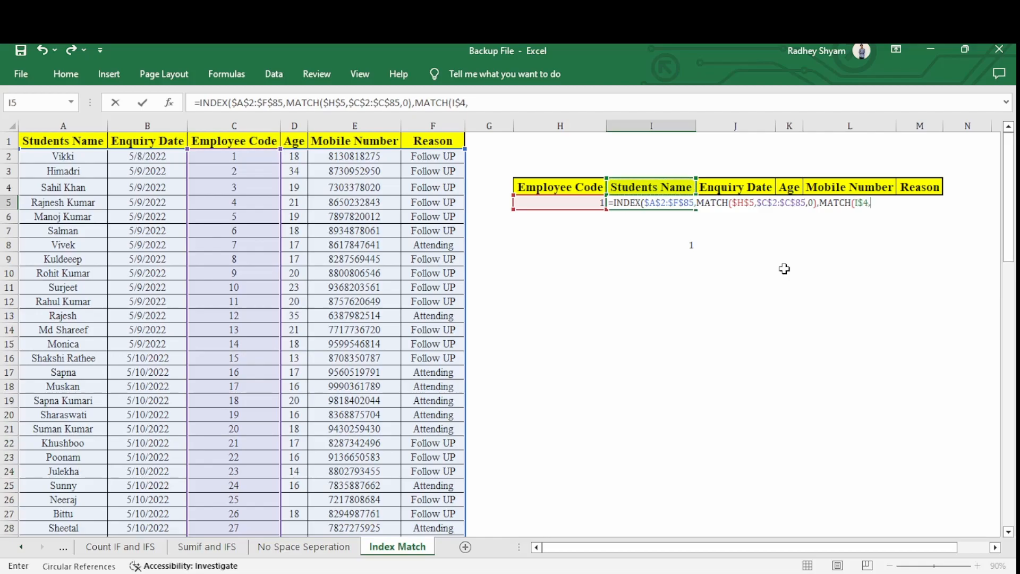
Complete the column MATCH in I5 with header range $A$1:$F$1 and exact match type 0, and enter the formula.
key(Up)
key(Up)
key(Up)
key(Up)
key(ctrl+Left)
key(ctrl+Left)
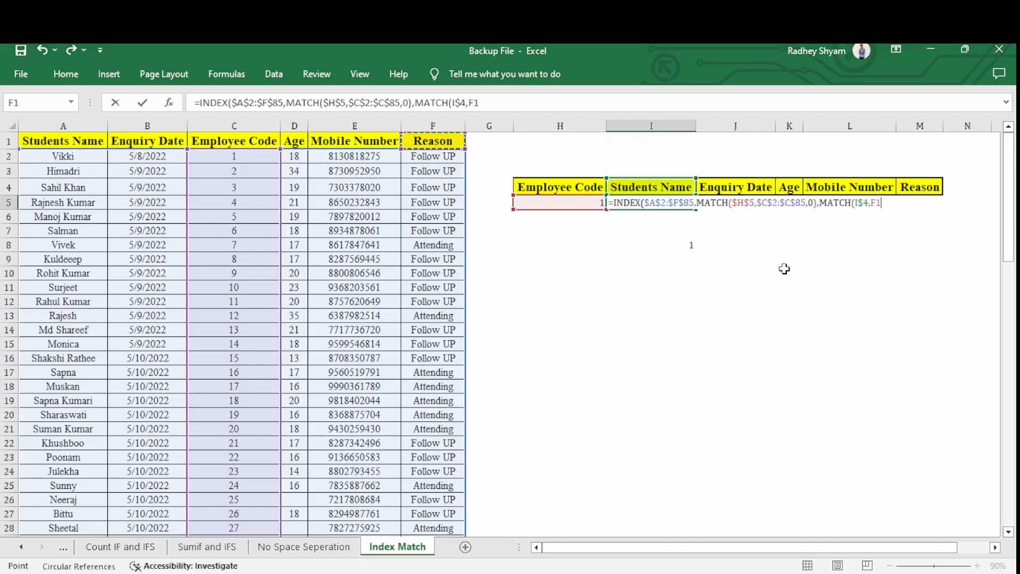
key(ctrl+shift+Right)
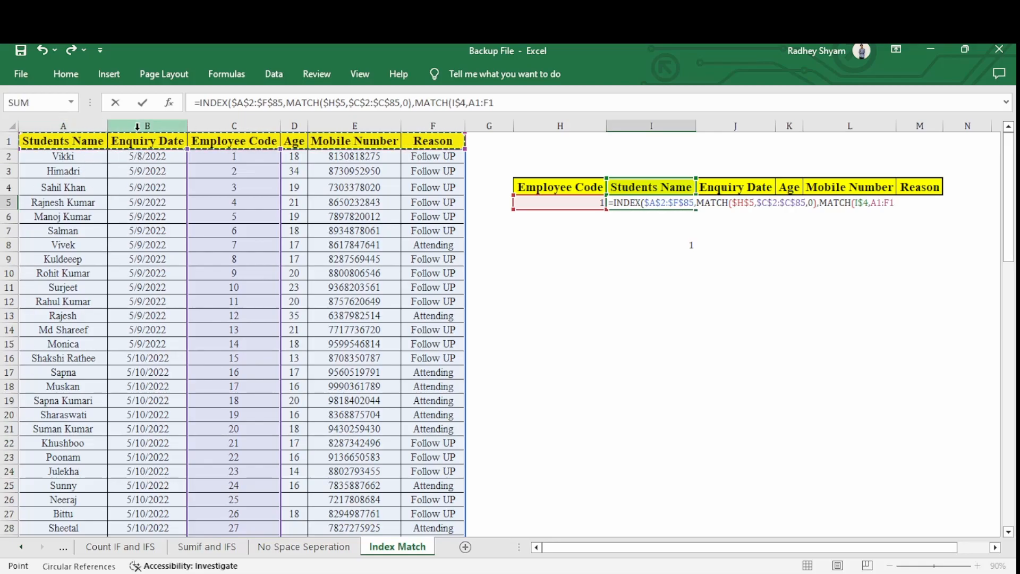
key(F4)
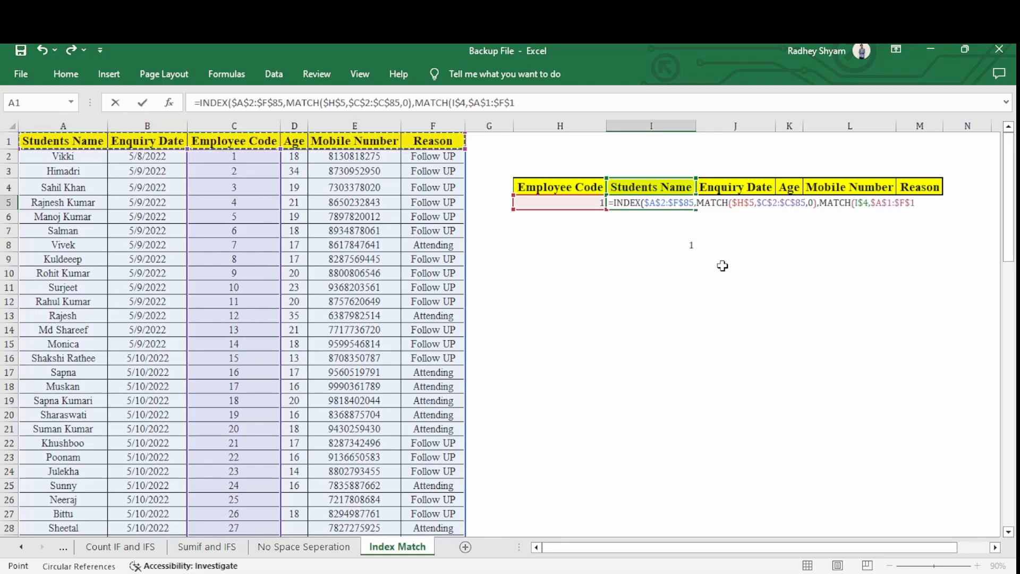
text(,0)
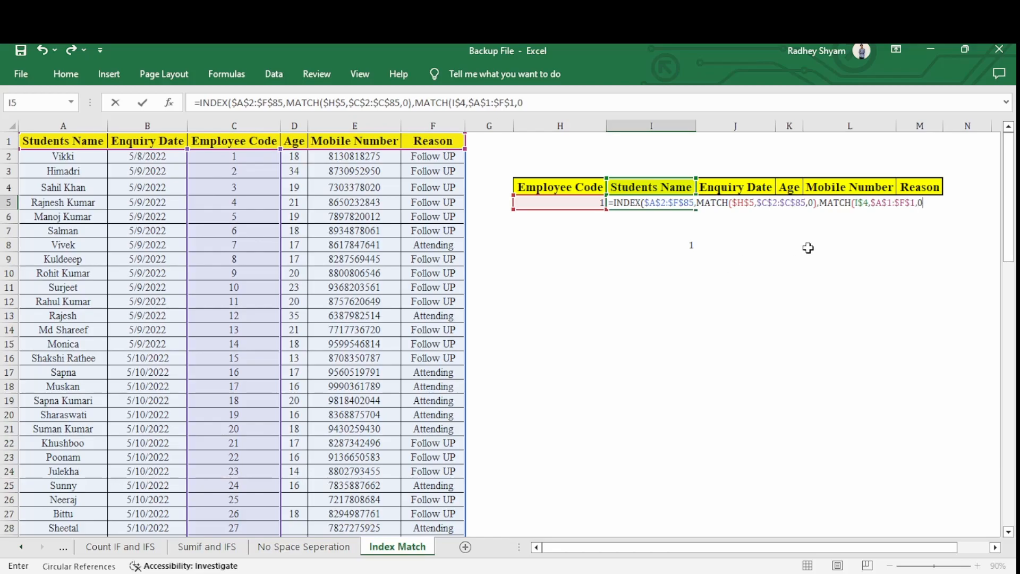
text()))
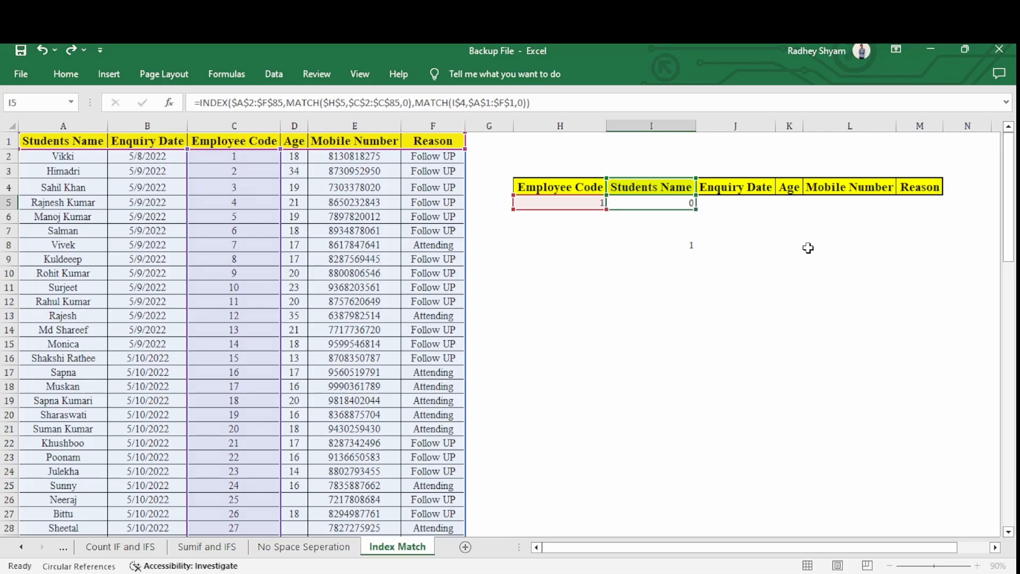
text())
key(Return)
Fill the INDEX MATCH formula from I5 across to M5.
click(650, 206)
drag(697, 211, 936, 218)
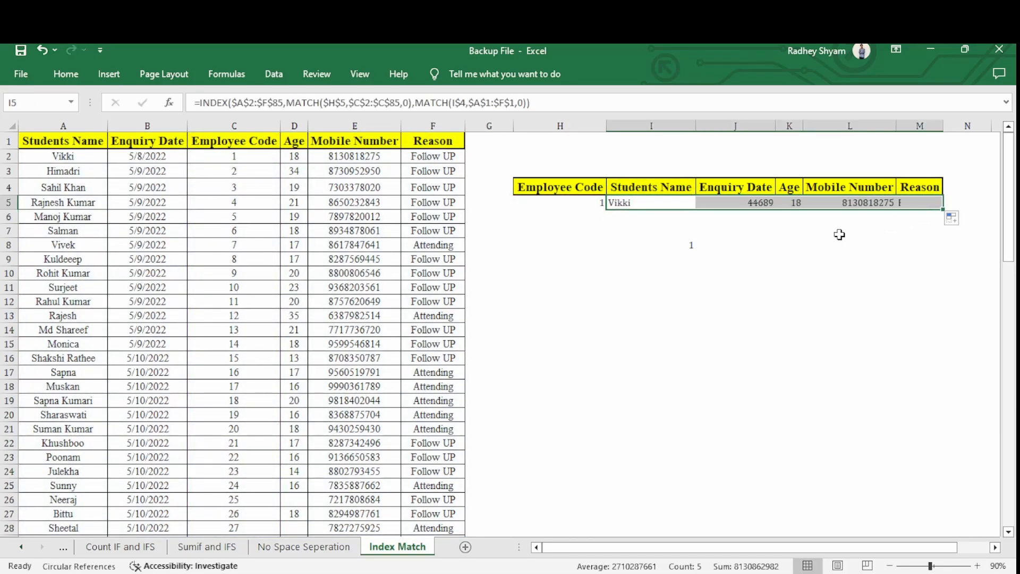
click(813, 202)
Format the Enquiry Date result in J5 as a short date.
click(759, 204)
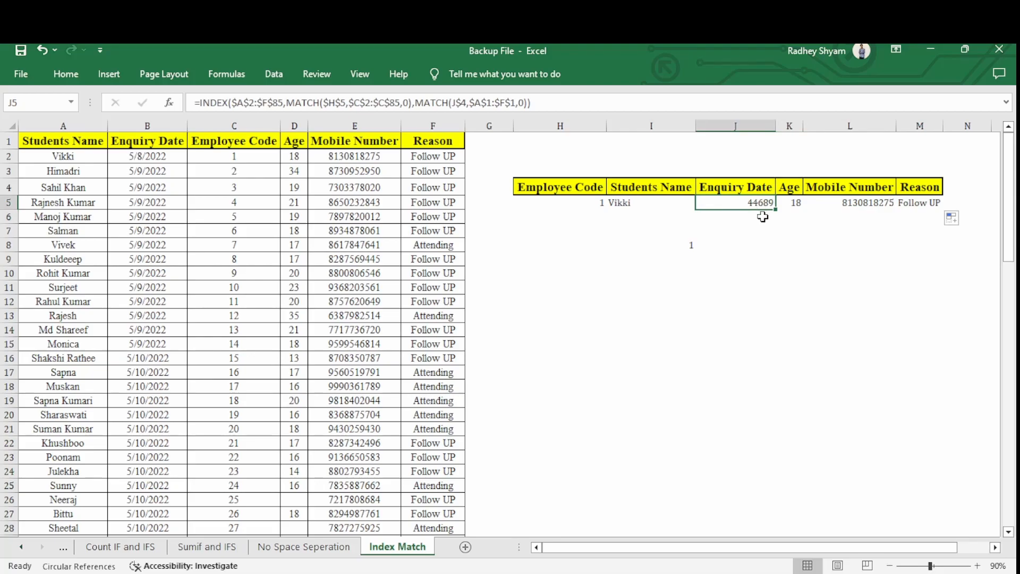
click(64, 73)
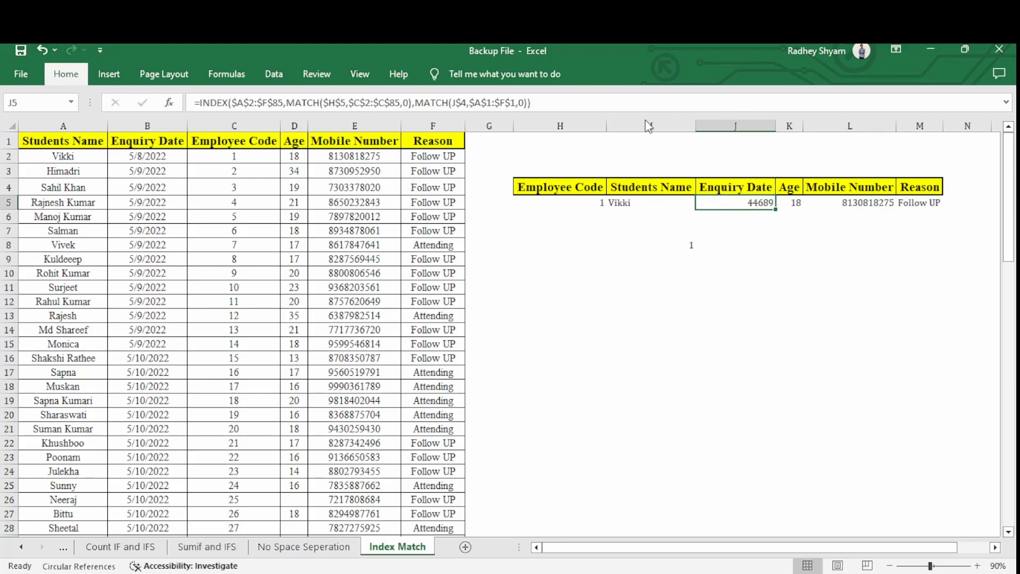
click(533, 274)
click(739, 209)
click(742, 227)
click(743, 202)
Set the employee code in H5 to 72 and widen column M to fit the Reason text.
click(669, 205)
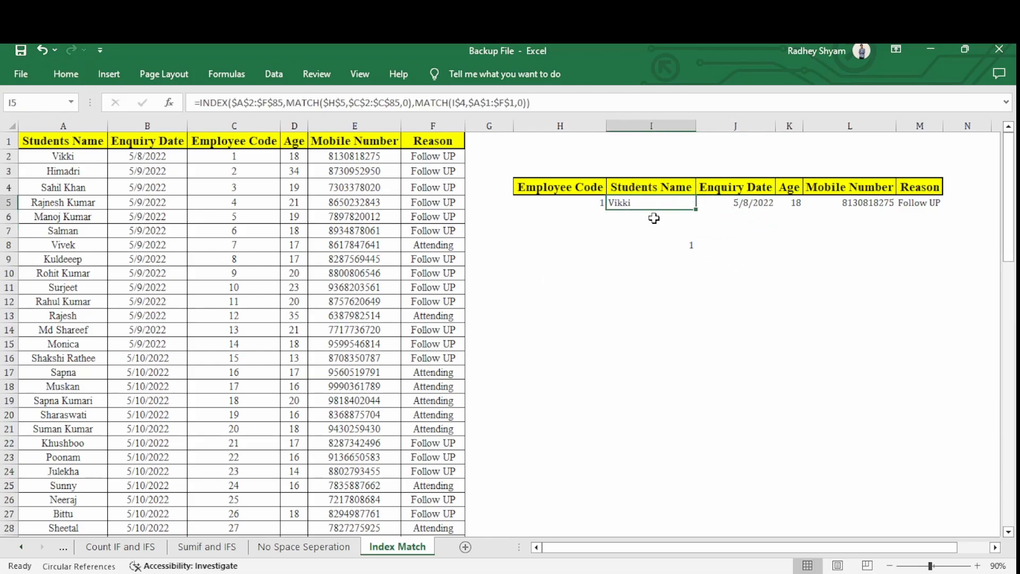
click(586, 204)
click(614, 203)
click(552, 273)
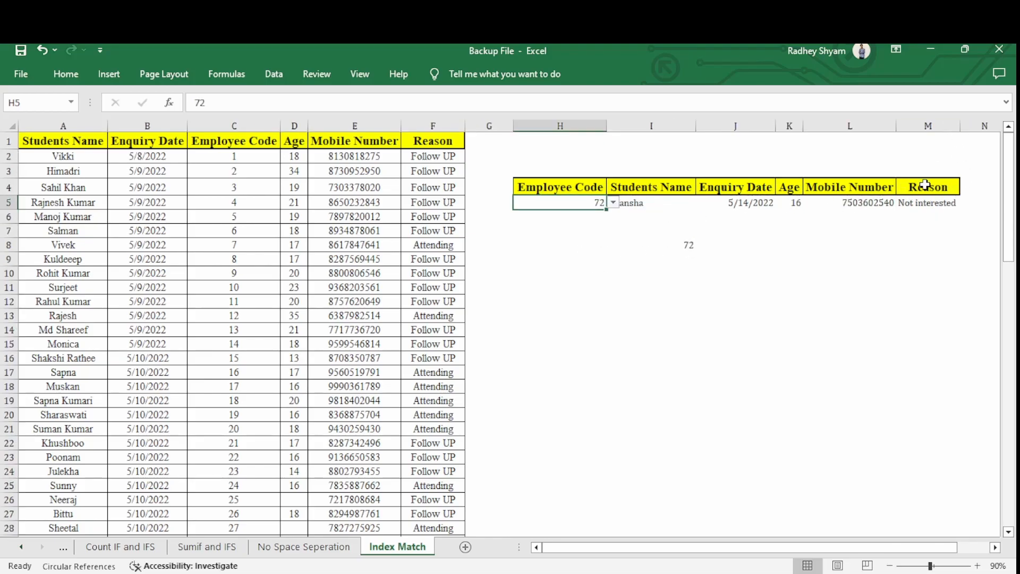
click(620, 235)
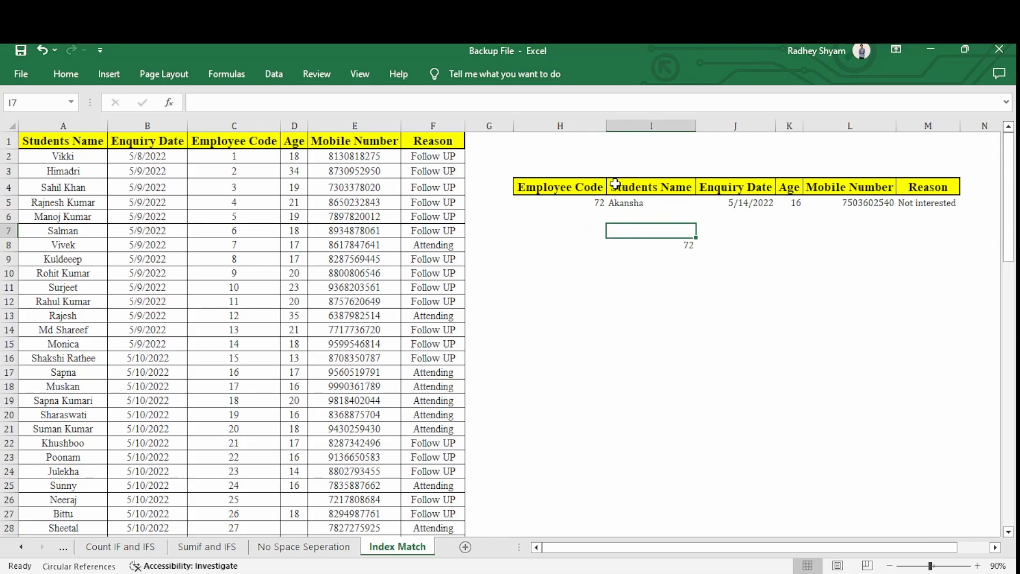
Examine the Employee Code column in the source table as the lookup column.
drag(246, 141, 198, 458)
click(226, 216)
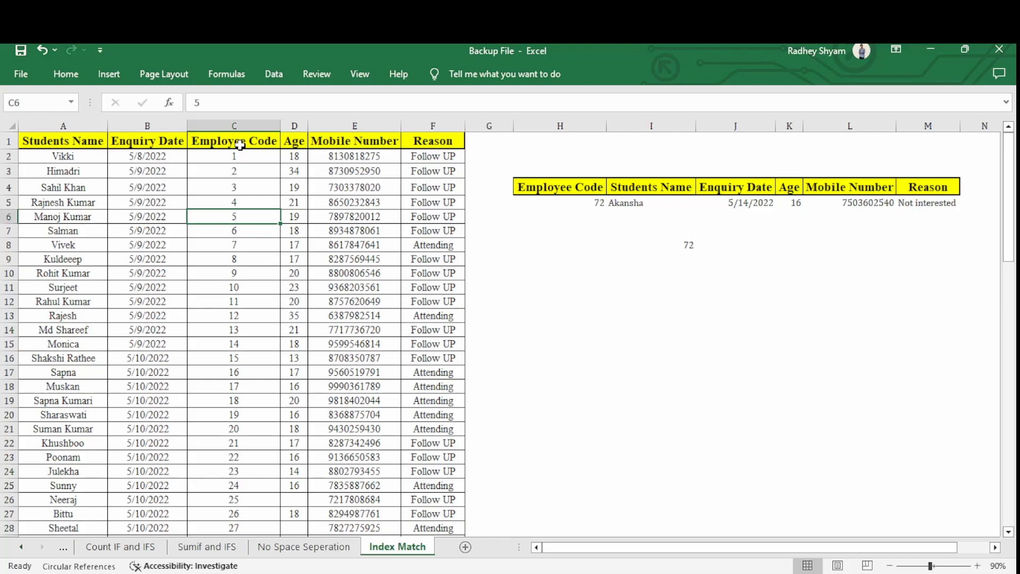
drag(240, 144, 293, 291)
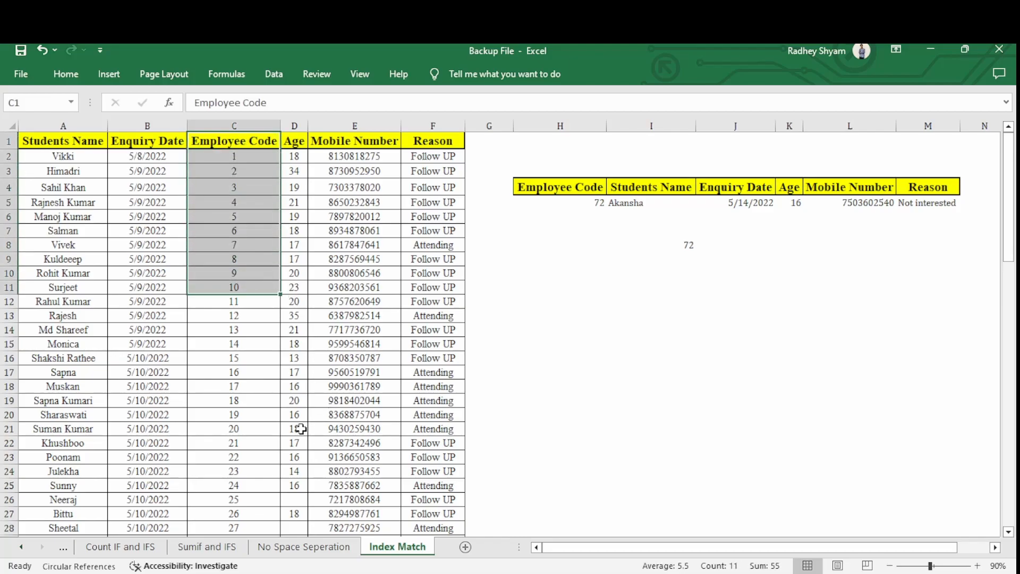